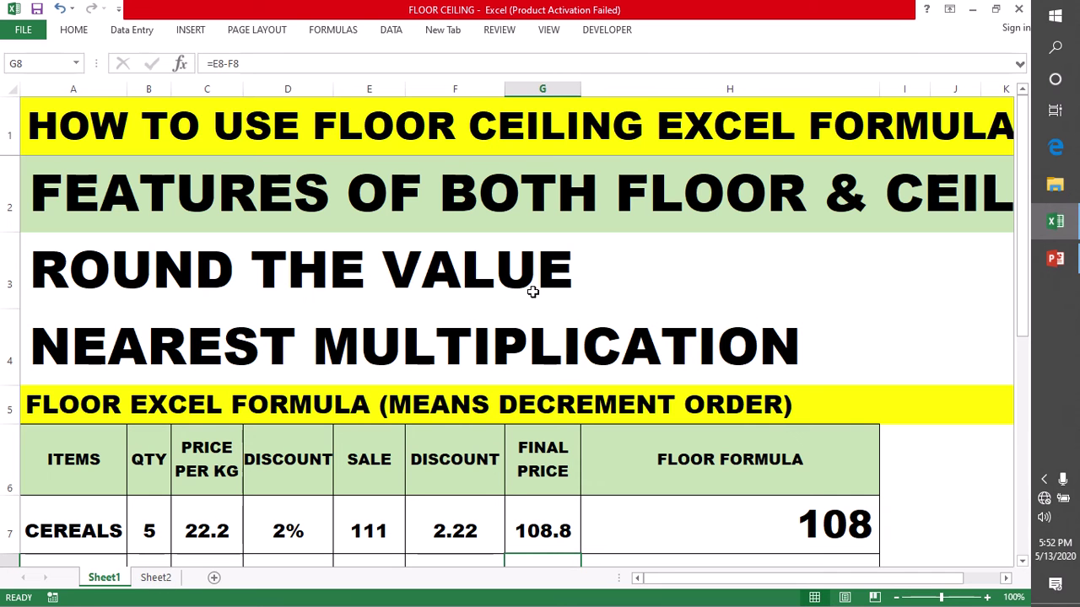
Step: Switch to Sheet2, which holds the CEILING increment / FLOOR decrement diagram around 5
click(156, 580)
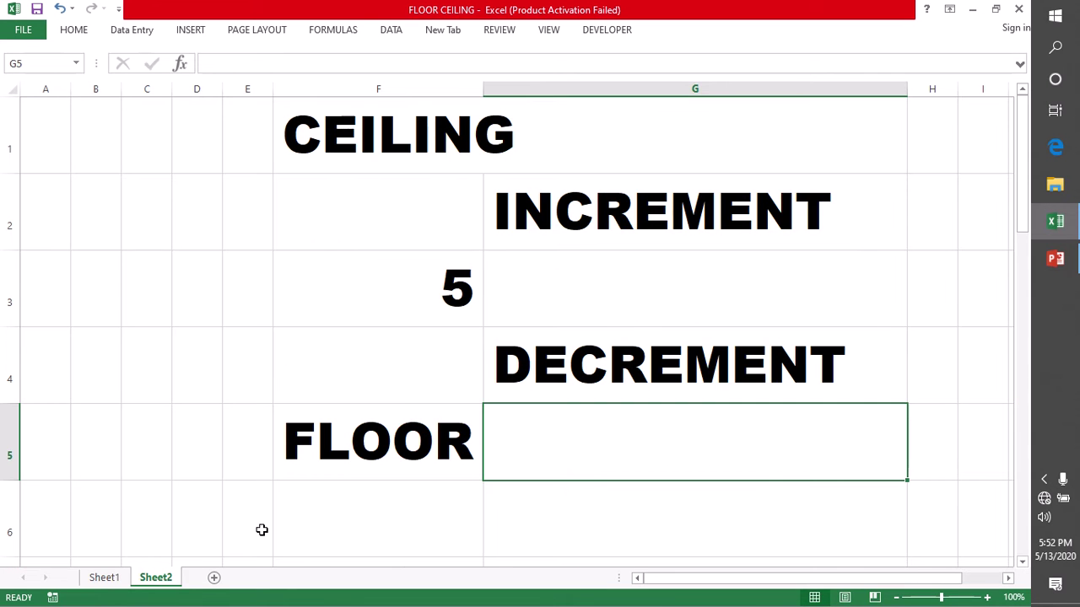
Step: Enter 6 in F2 above the 5 as the increment example, after trying 7 and 8
click(424, 283)
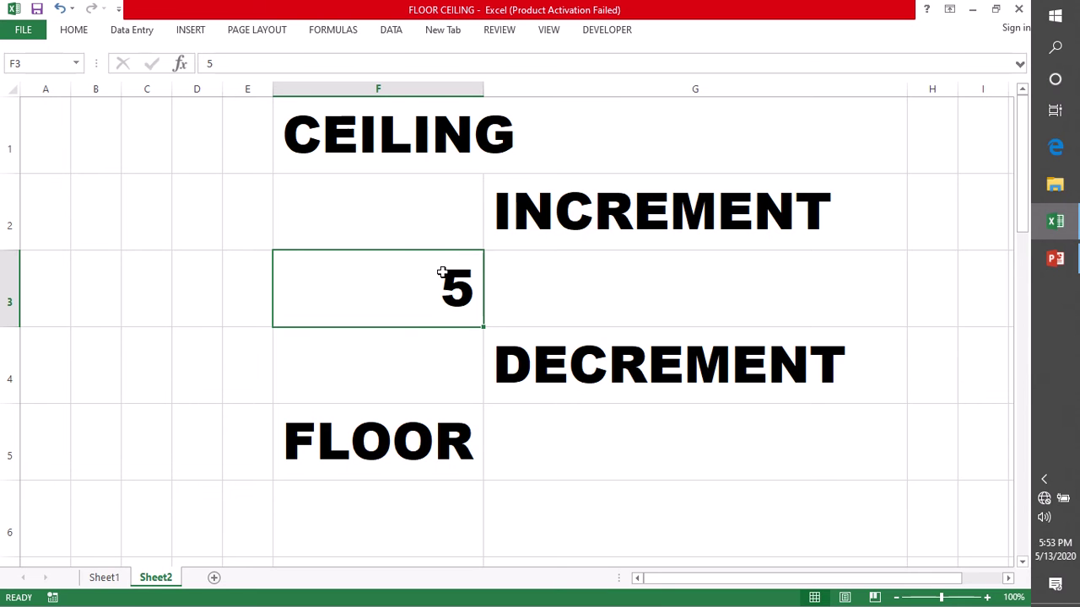
click(439, 216)
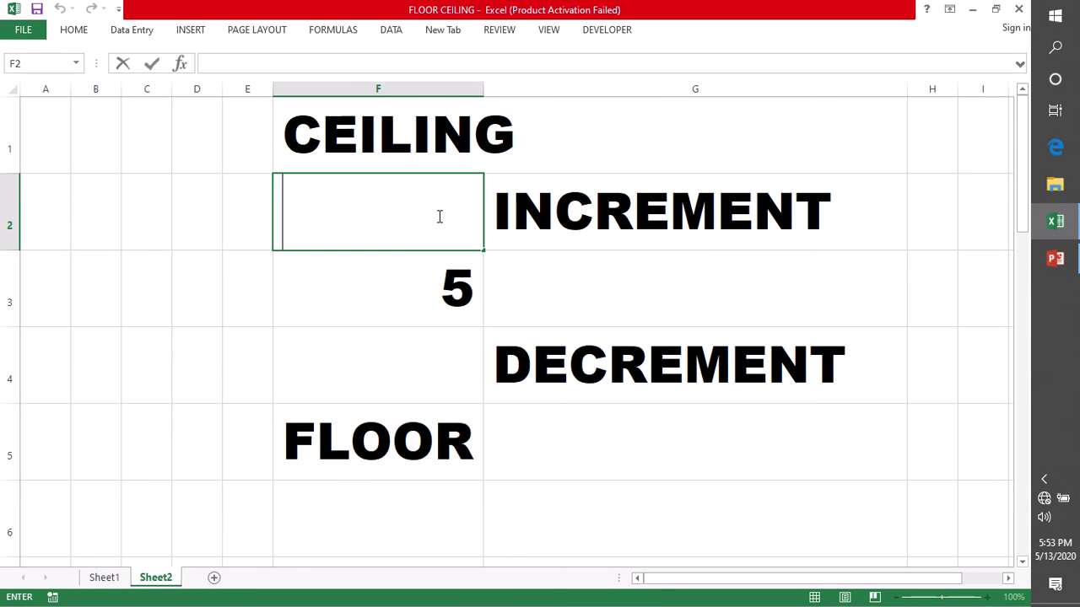
text(6)
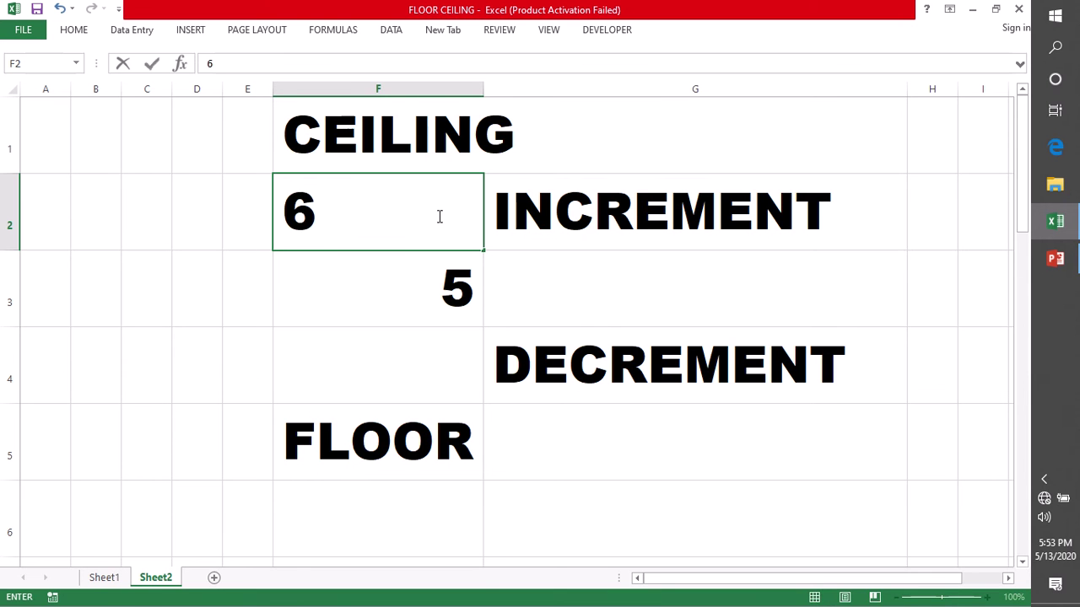
key(BackSpace)
text(7)
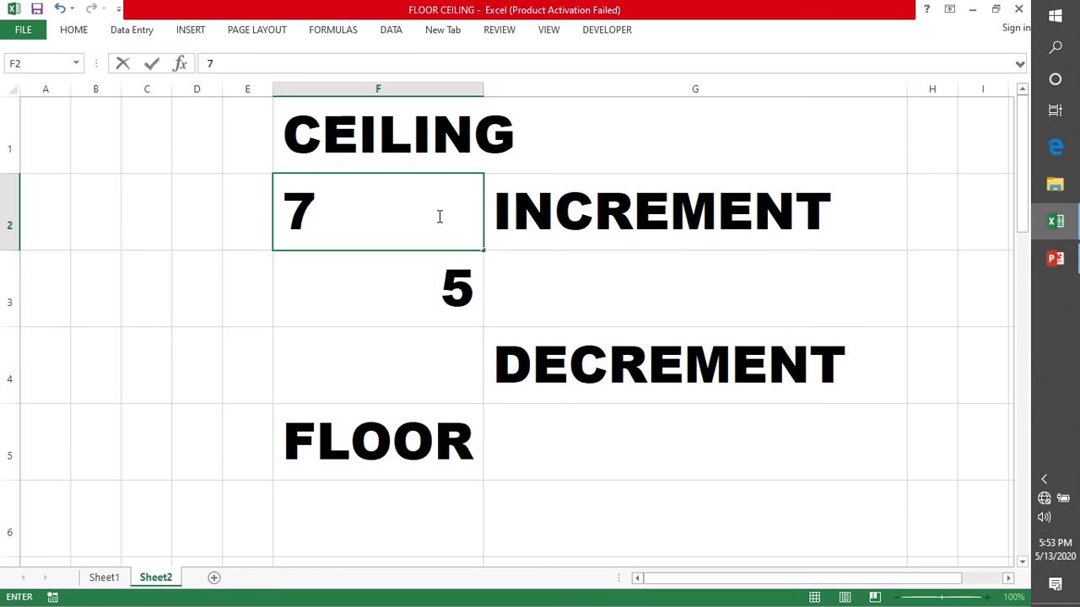
key(BackSpace)
text(8)
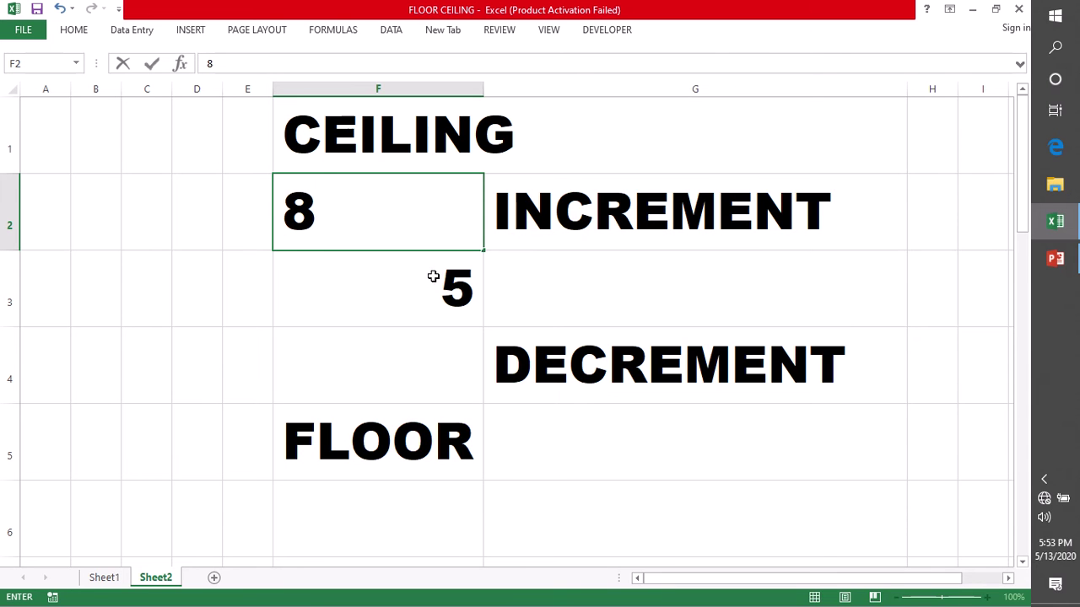
key(BackSpace)
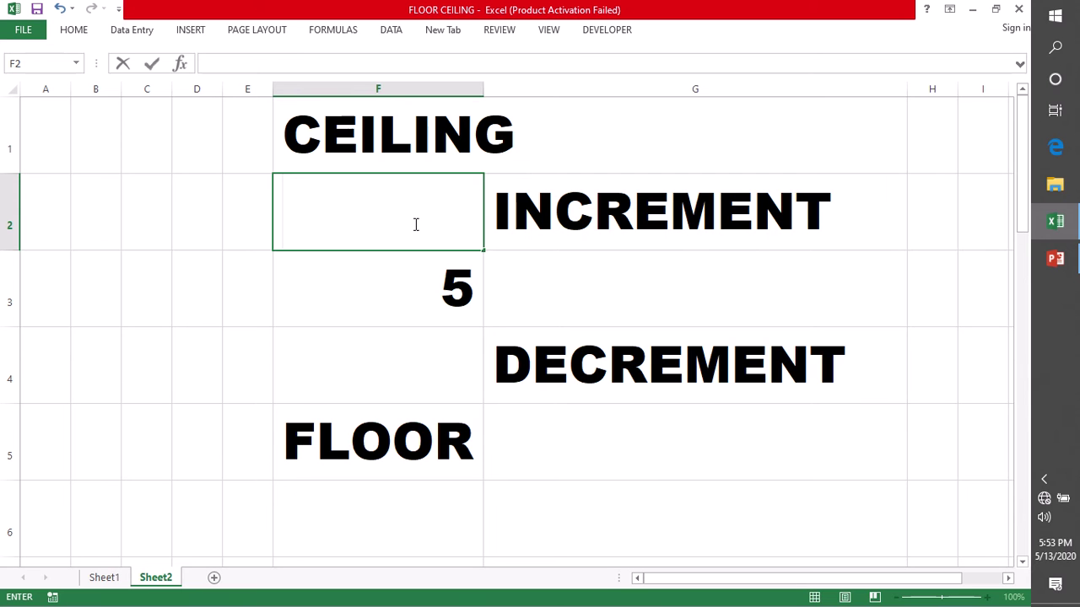
text(7)
key(BackSpace)
text(6)
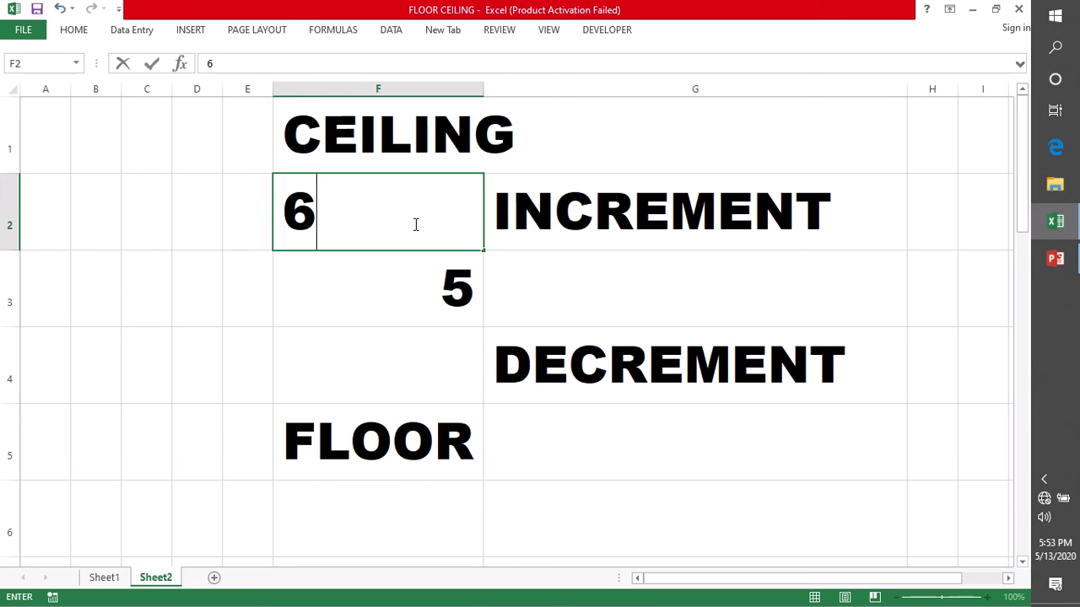
key(Return)
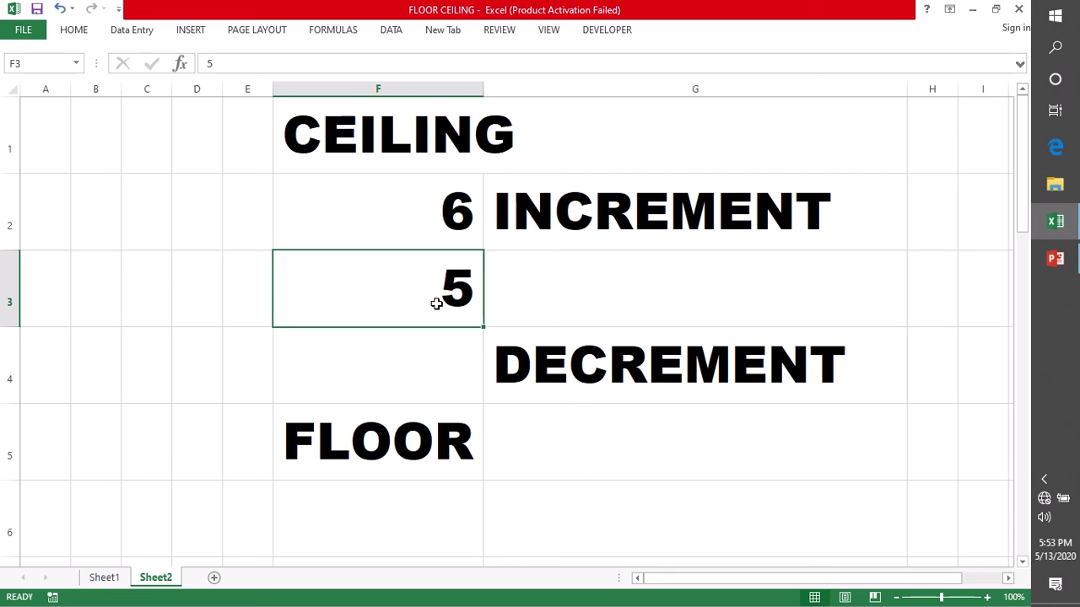
Step: Enter 0 in F4 below the 5, then check the values 6 and 0
click(420, 367)
text(4)
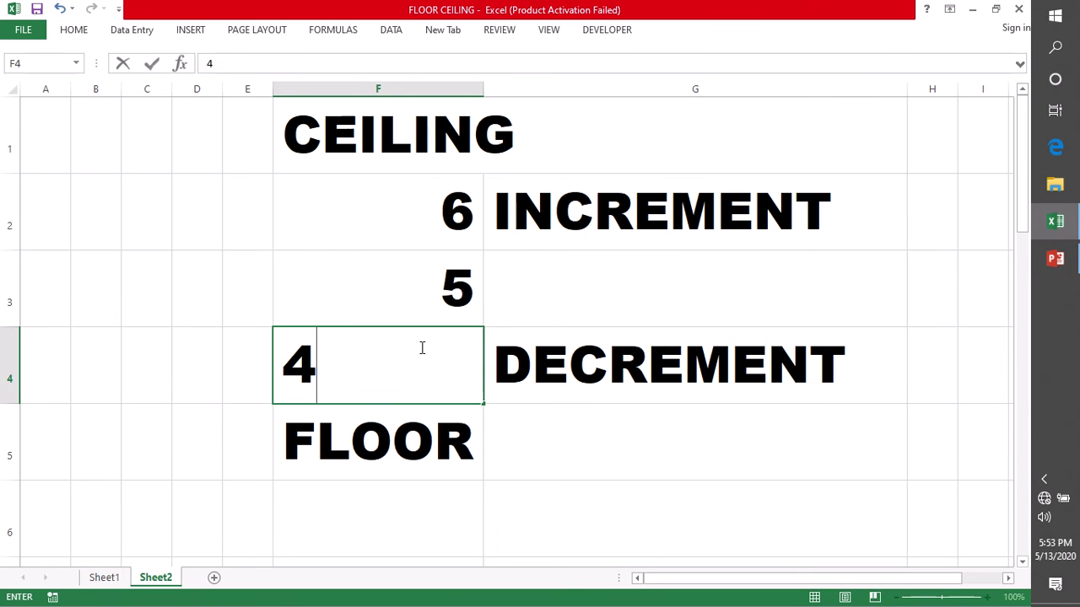
key(BackSpace)
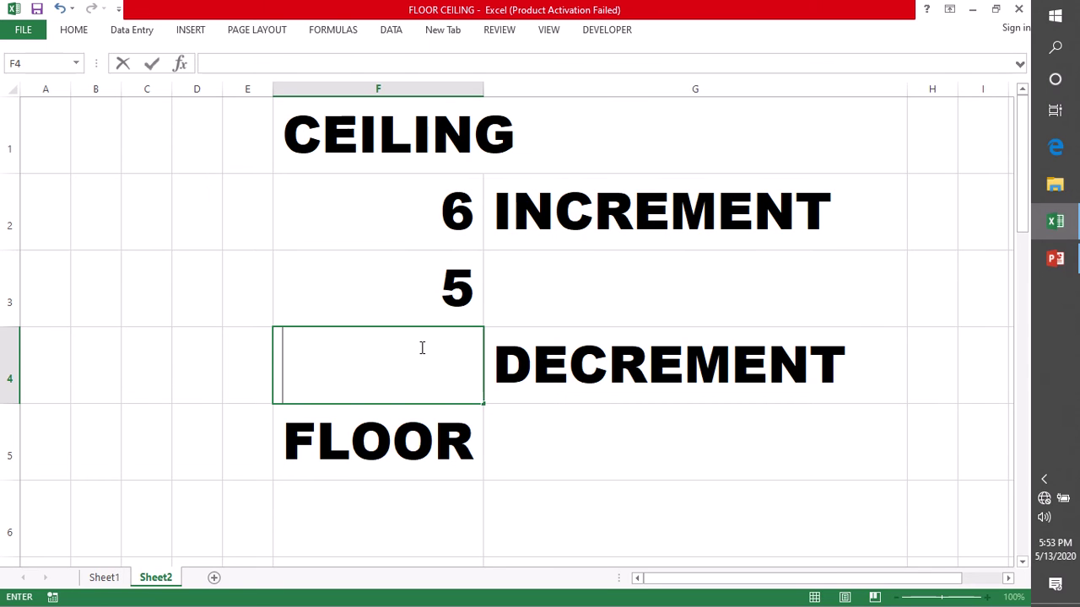
text(0)
key(ctrl+Return)
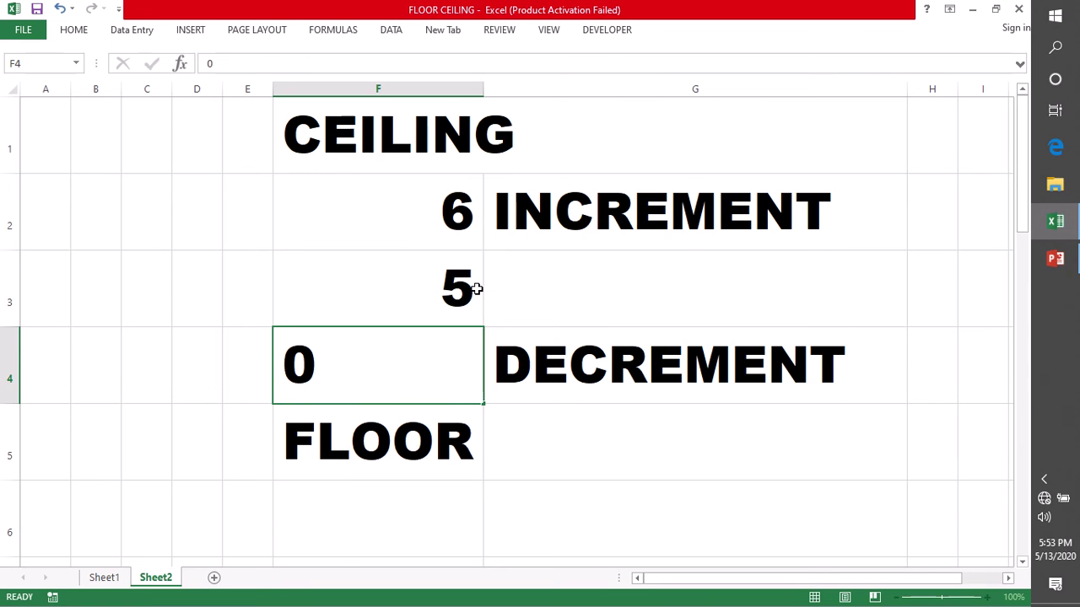
key(Down)
key(Right)
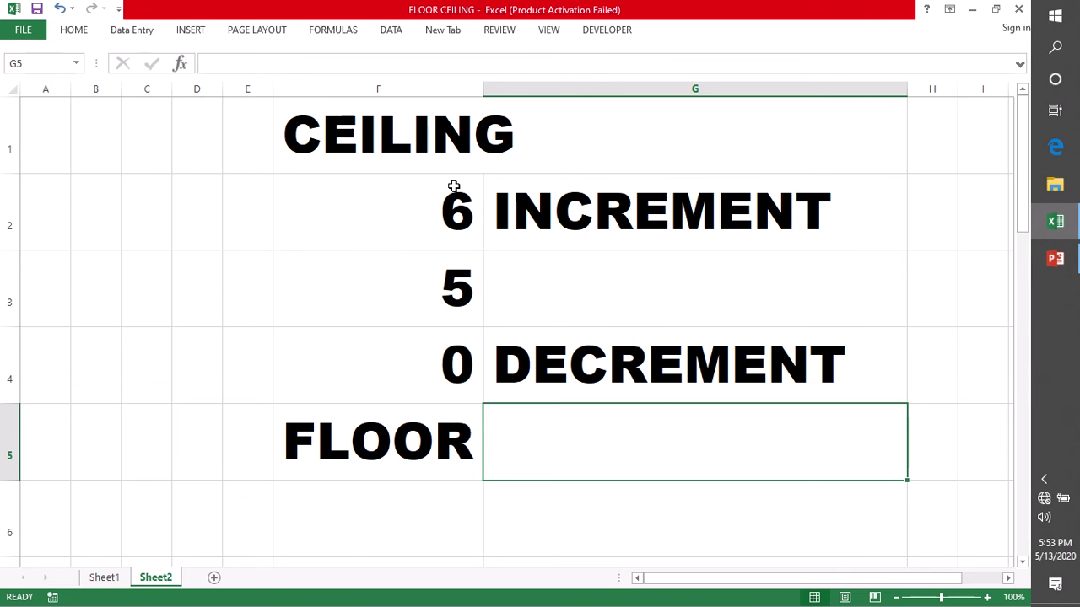
click(453, 203)
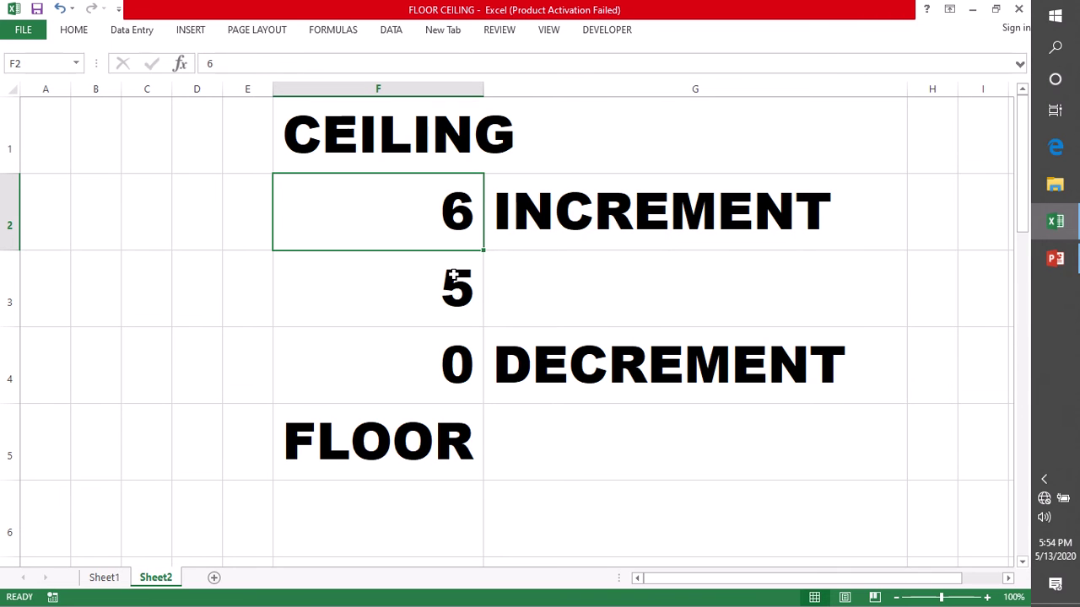
click(439, 365)
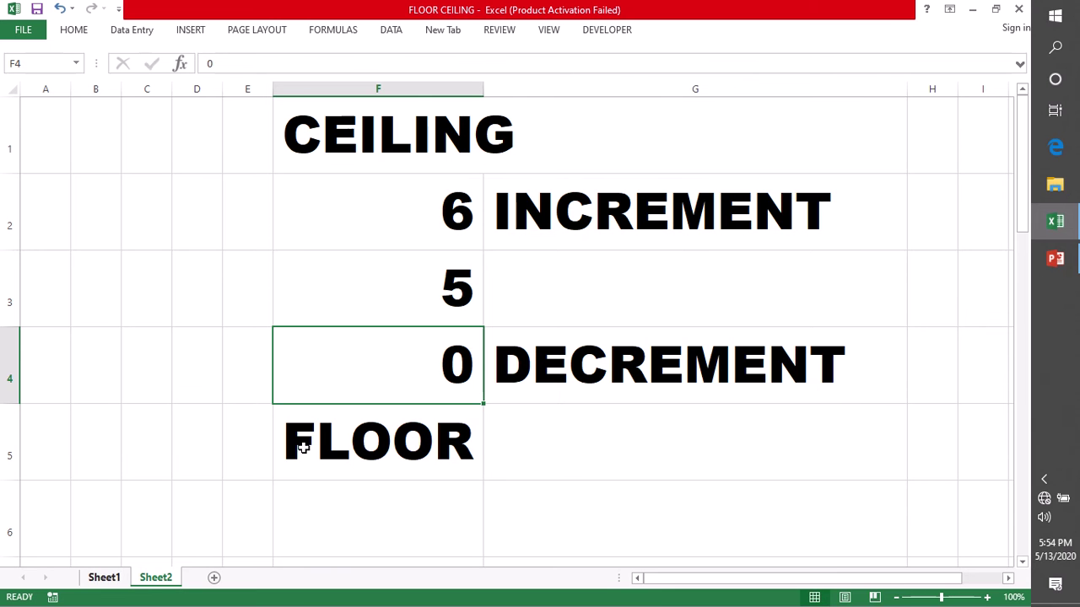
Step: Return to Sheet1 and show H7's =FLOOR(G7,3) formula in the FLOOR table
click(104, 578)
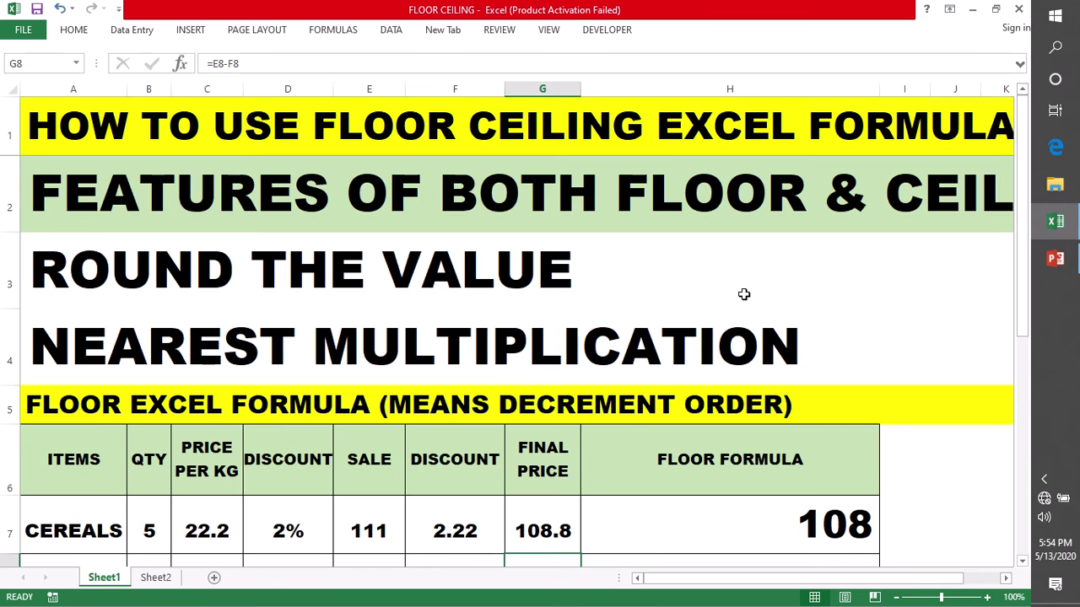
click(4, 403)
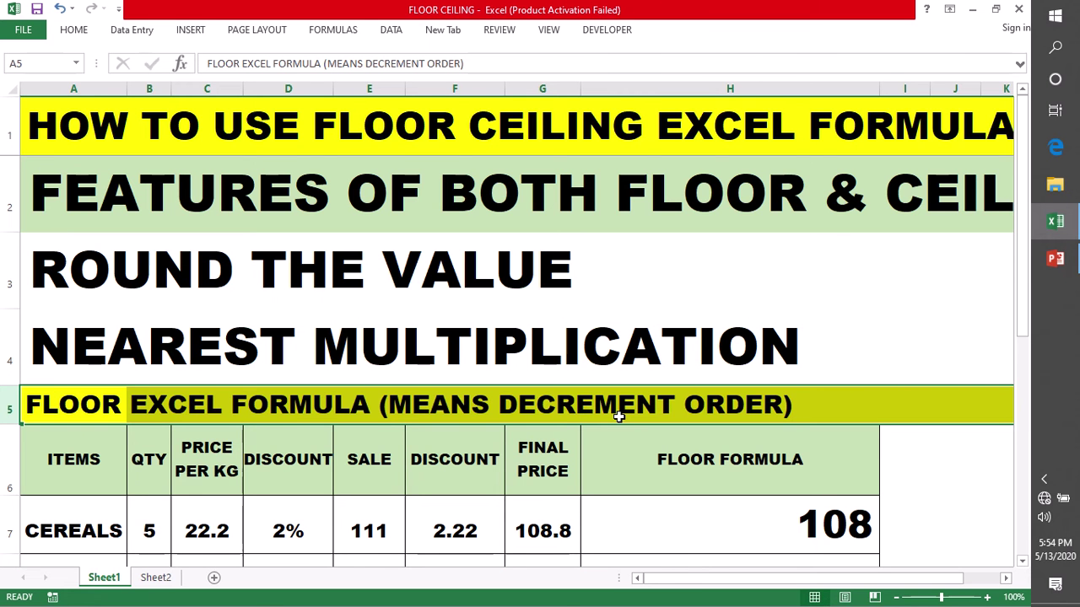
scroll(882, 357, down, 1)
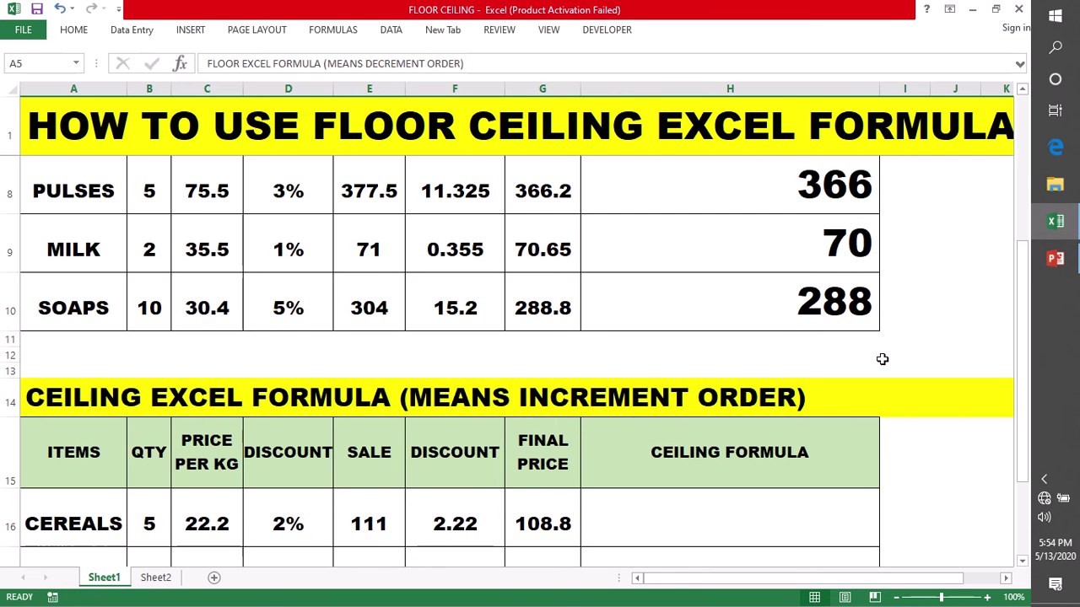
scroll(882, 358, down, 1)
scroll(882, 357, up, 1)
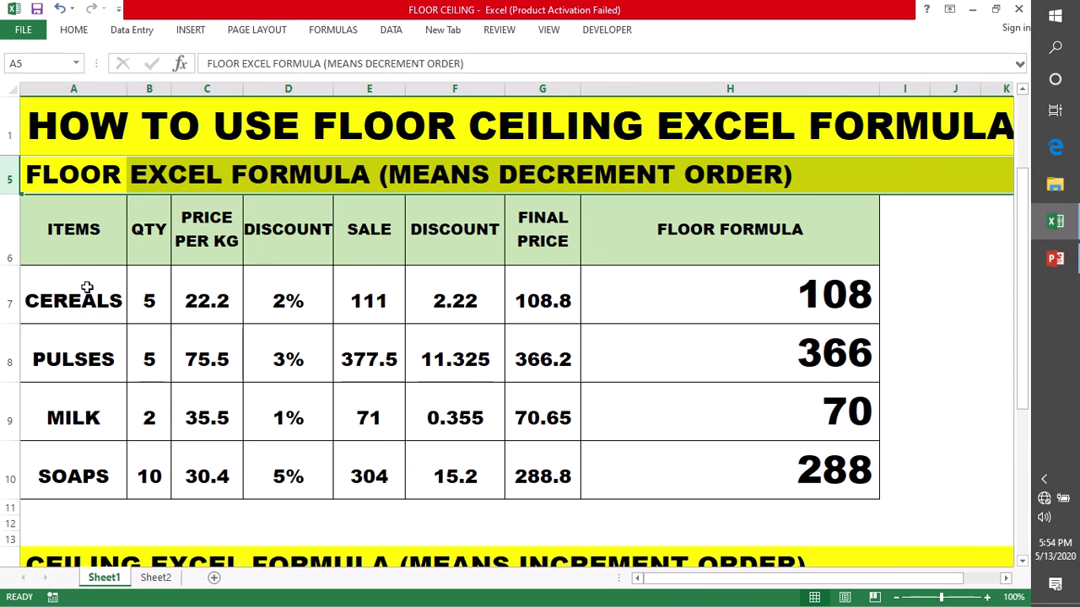
click(639, 297)
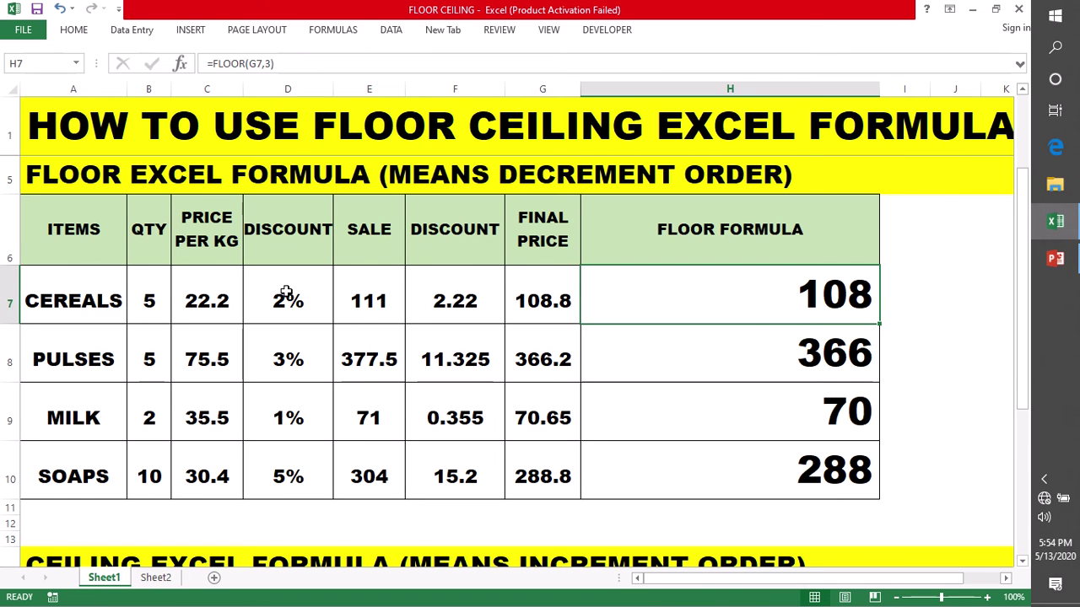
double_click(364, 293)
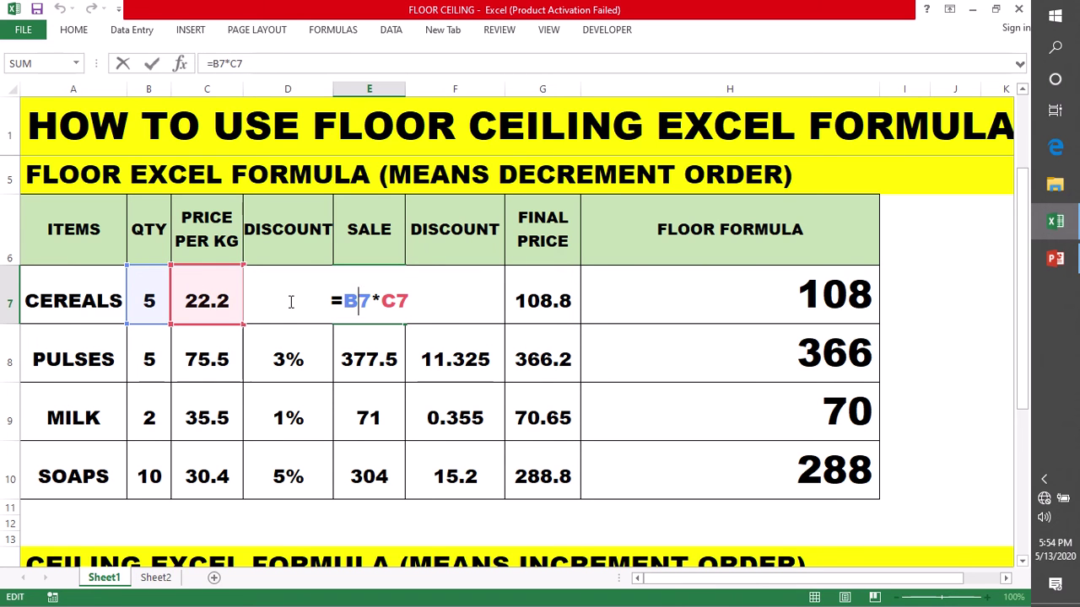
key(Return)
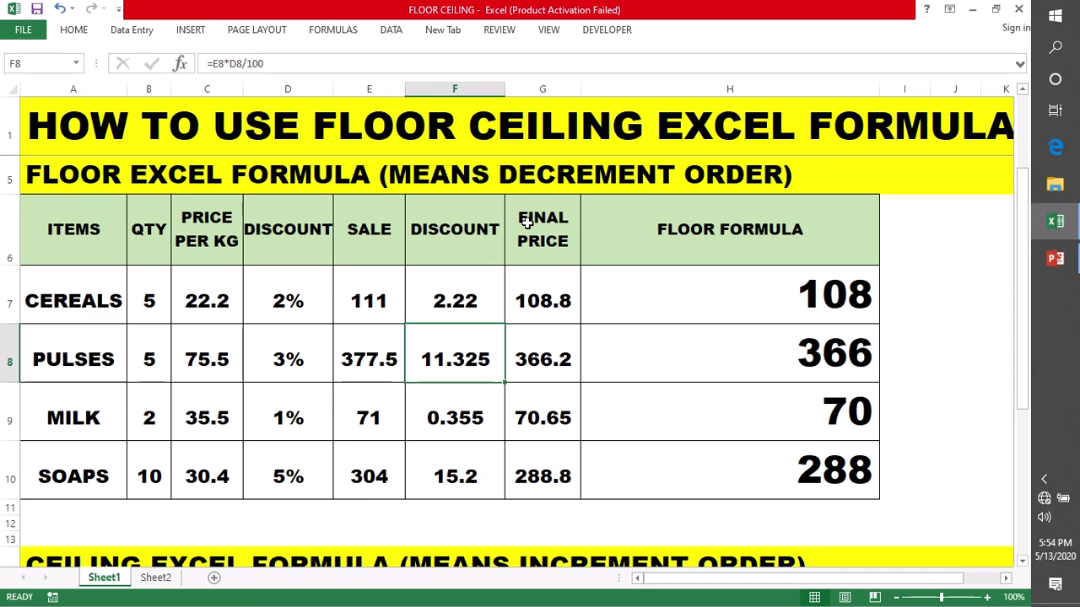
key(Right)
click(540, 298)
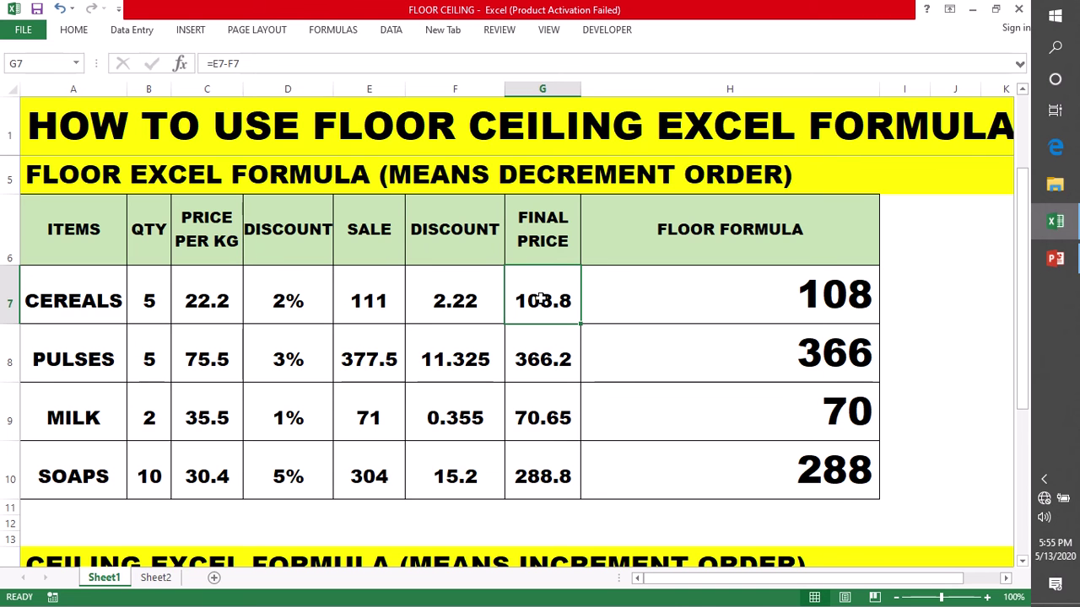
key(ctrl+shift+Down)
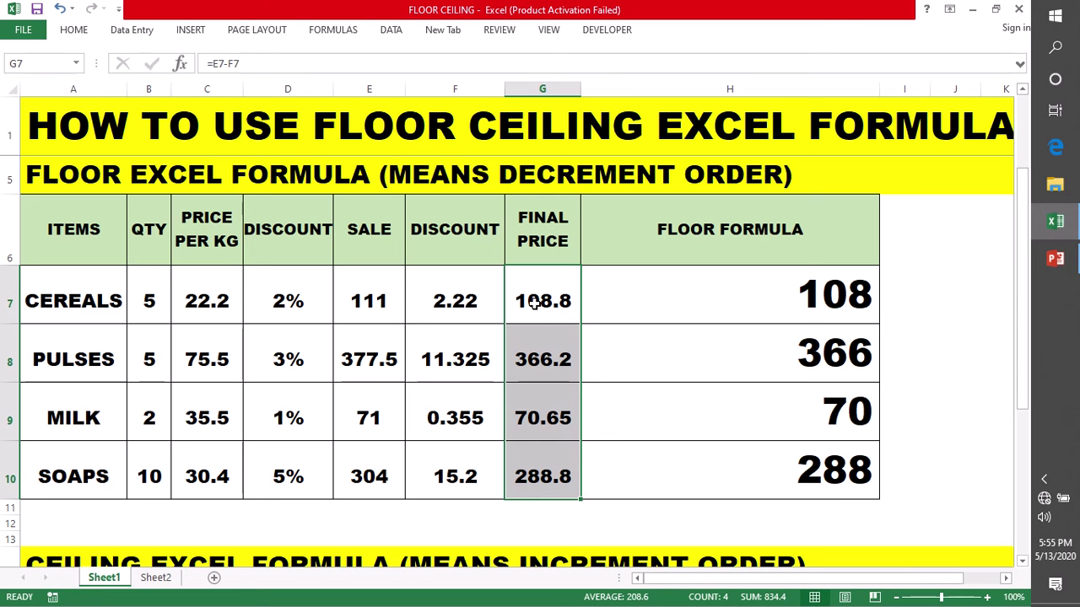
click(536, 303)
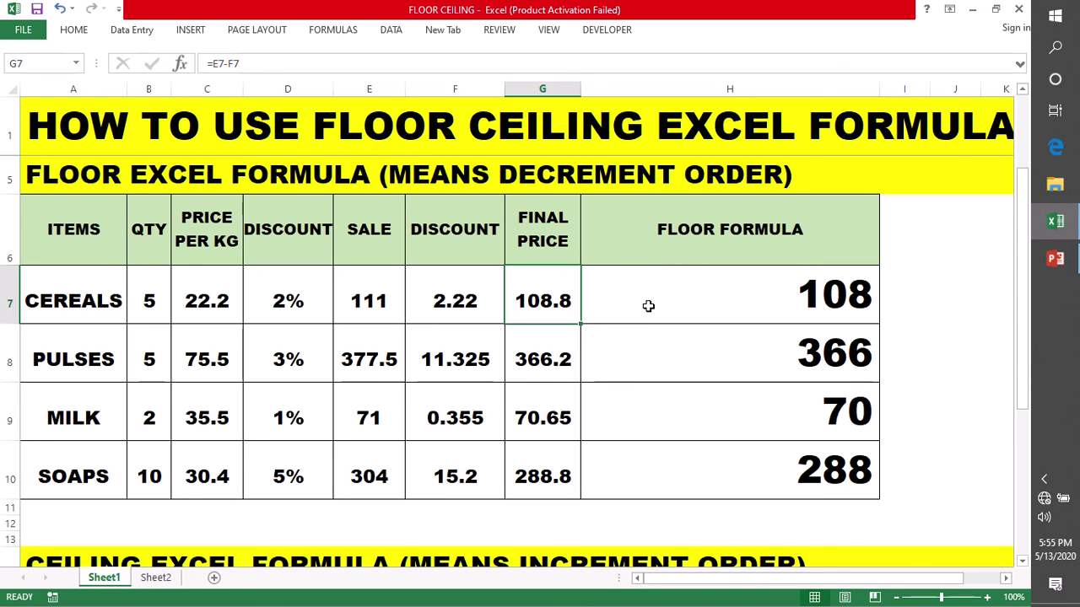
Step: Replace H7's formula with =FLOOR(G7,2), picking FLOOR from autocomplete
double_click(648, 306)
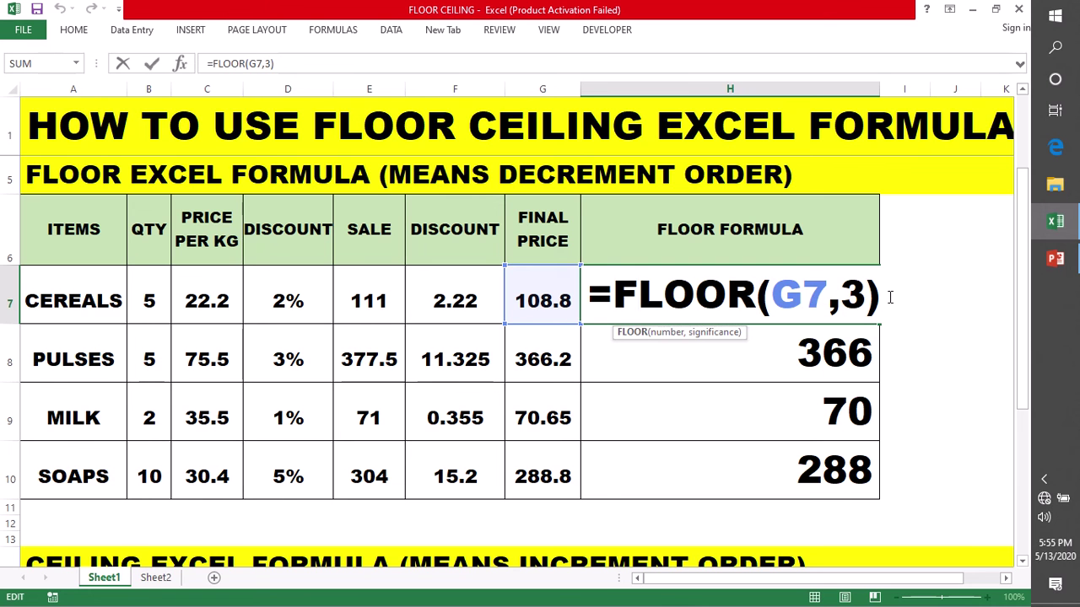
key(shift+End)
key(Delete)
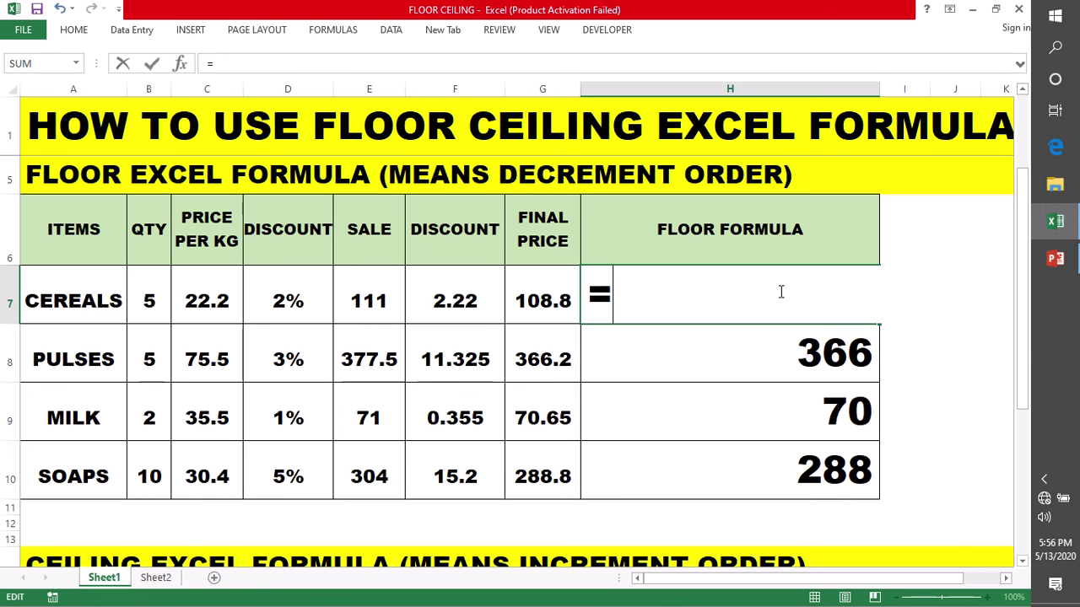
text(FLOO)
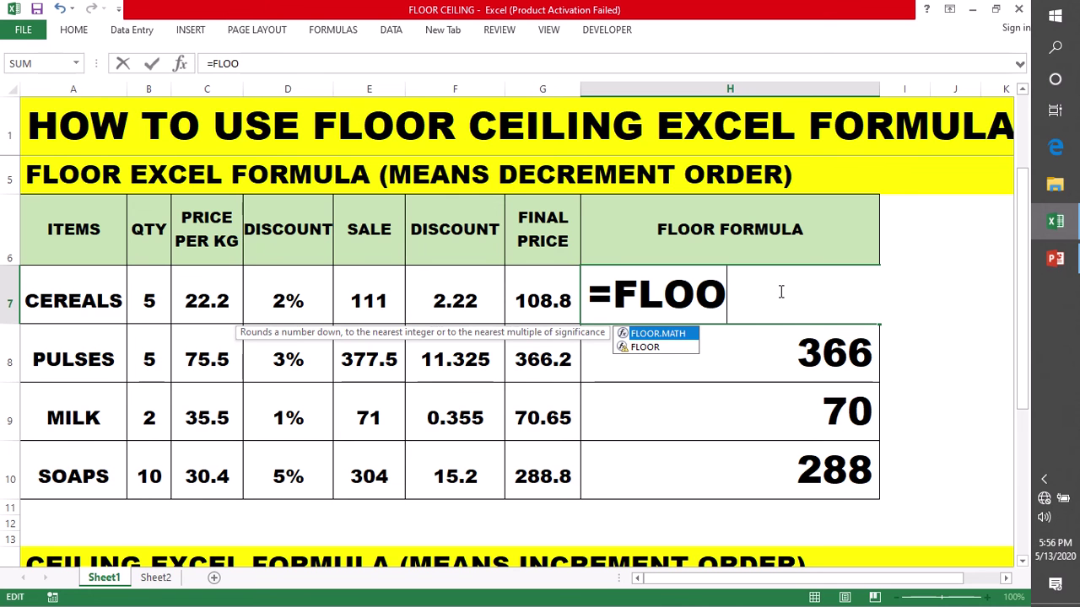
click(650, 353)
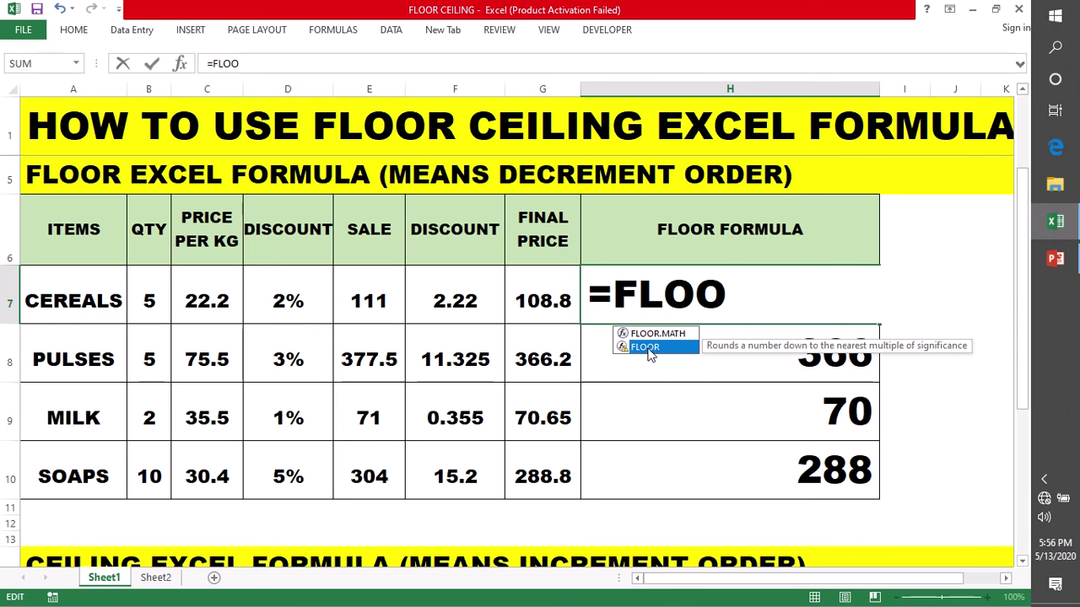
double_click(650, 354)
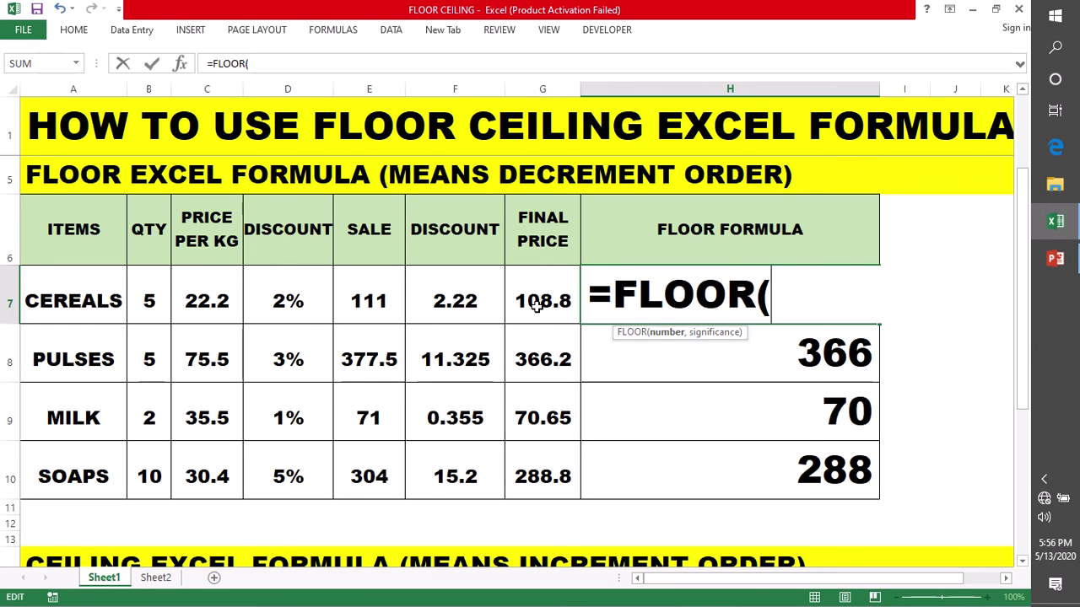
click(536, 305)
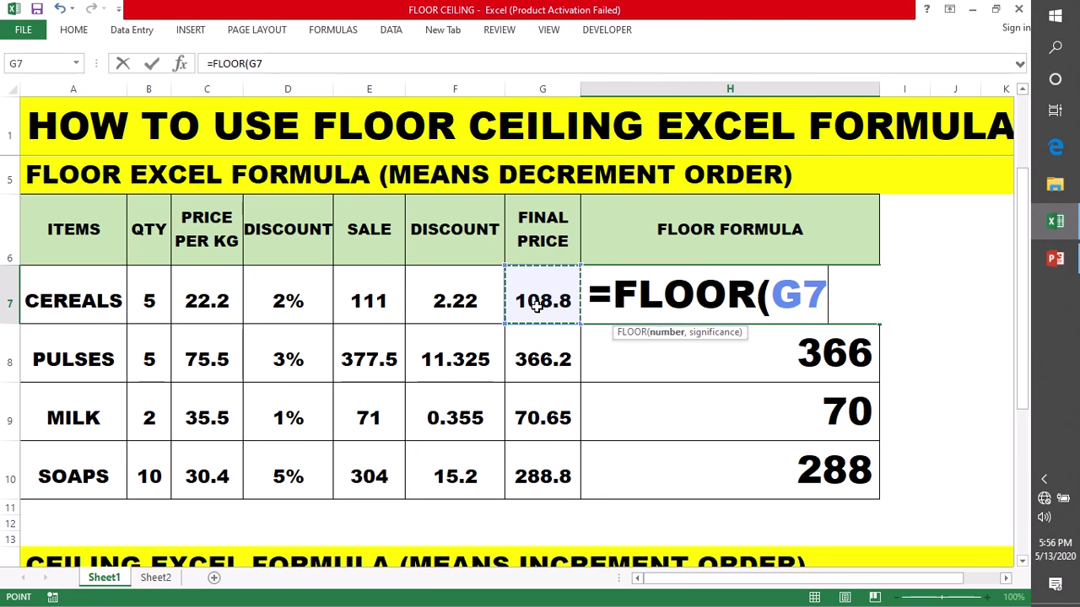
text(,)
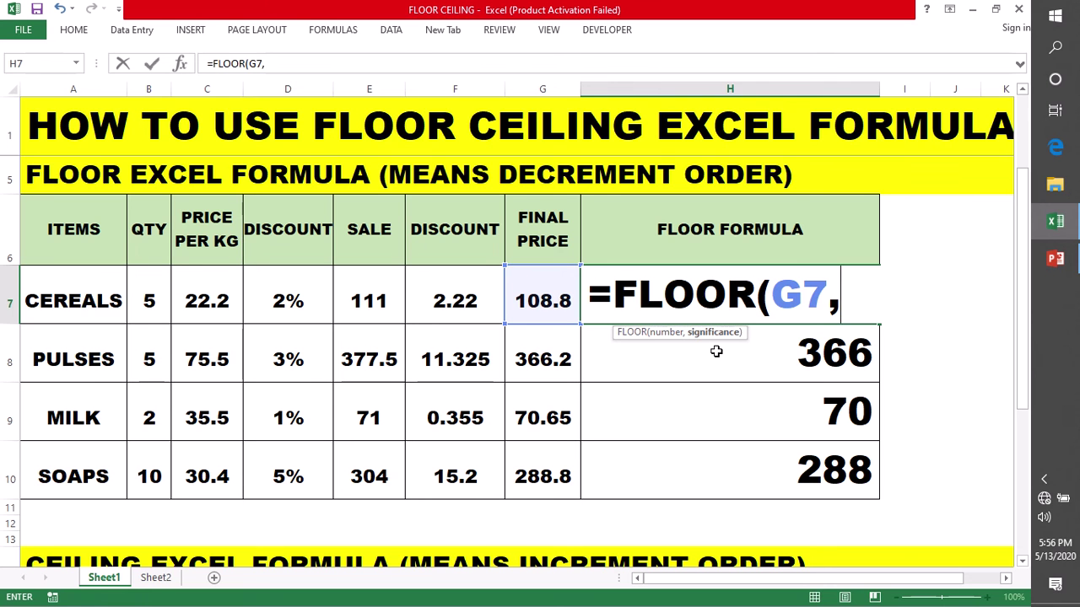
text(2)
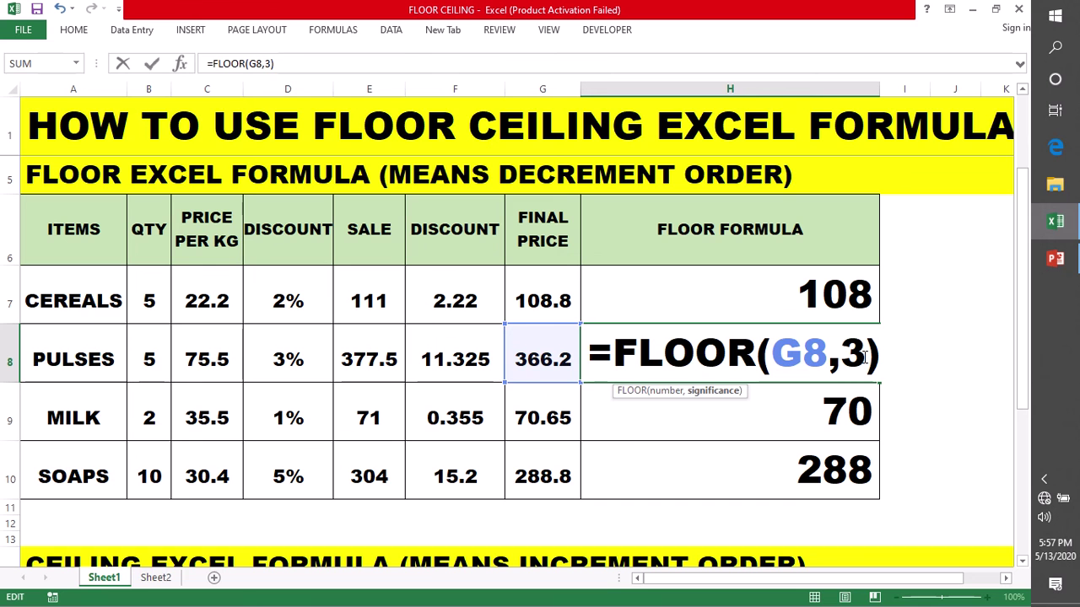
Step: Commit the PULSES FLOOR formula in H8 so it displays 364
key(Return)
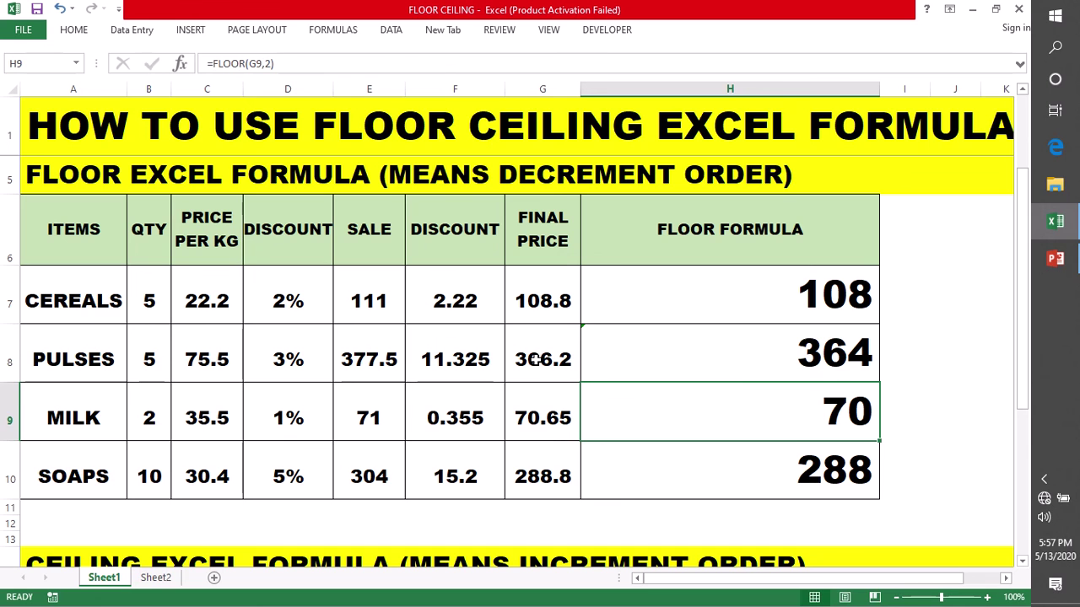
Step: Open H8's =FLOOR(G8,4) formula and select its significance value 4
double_click(862, 355)
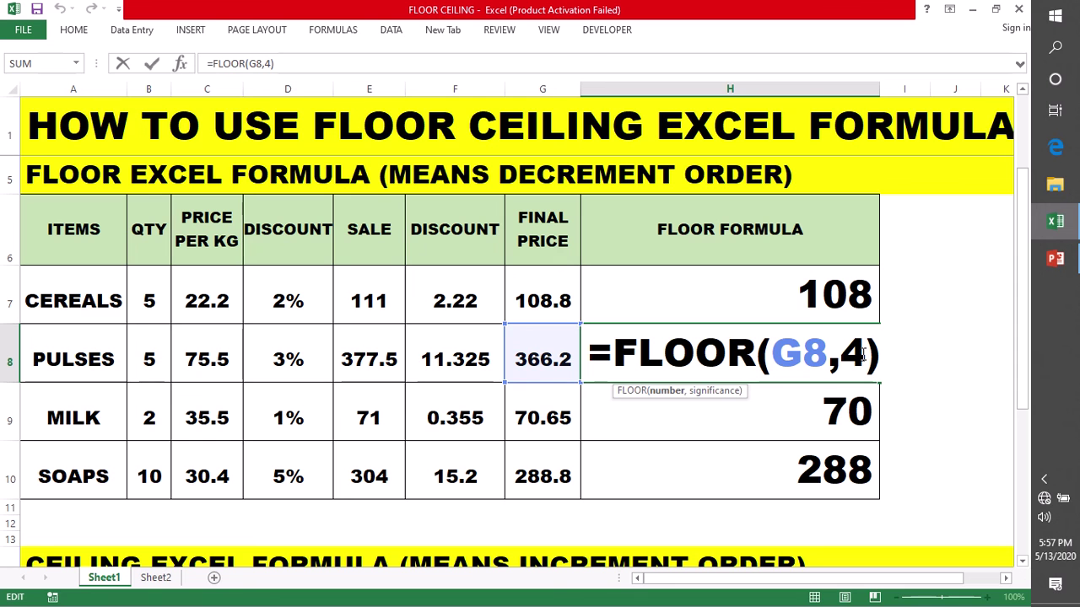
double_click(856, 355)
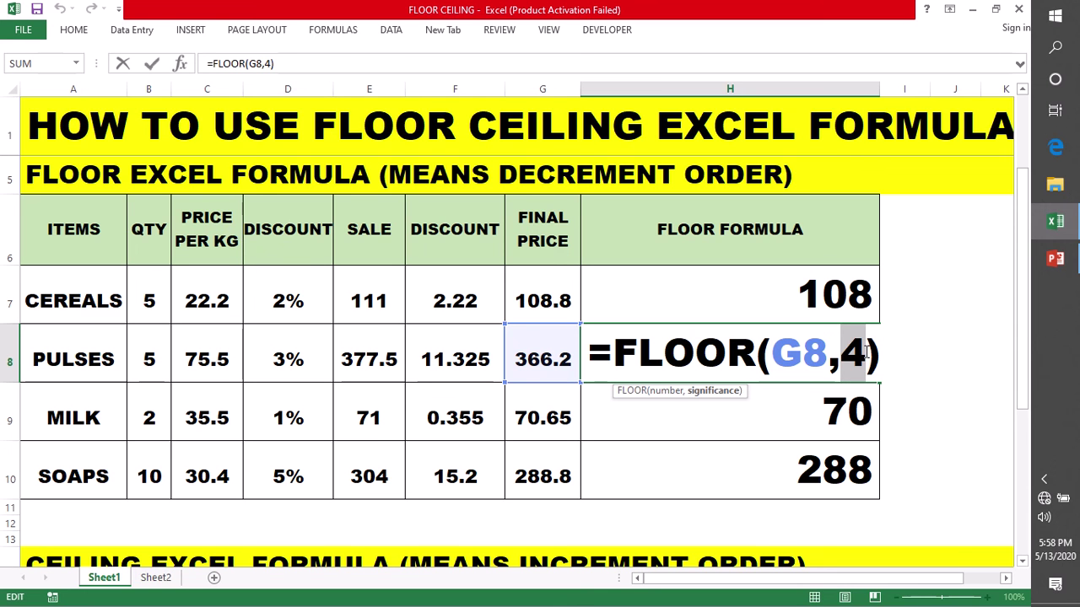
Step: Keep H8 at 364 and change MILK's H9 formula to =FLOOR(G9,3), showing 69
key(Return)
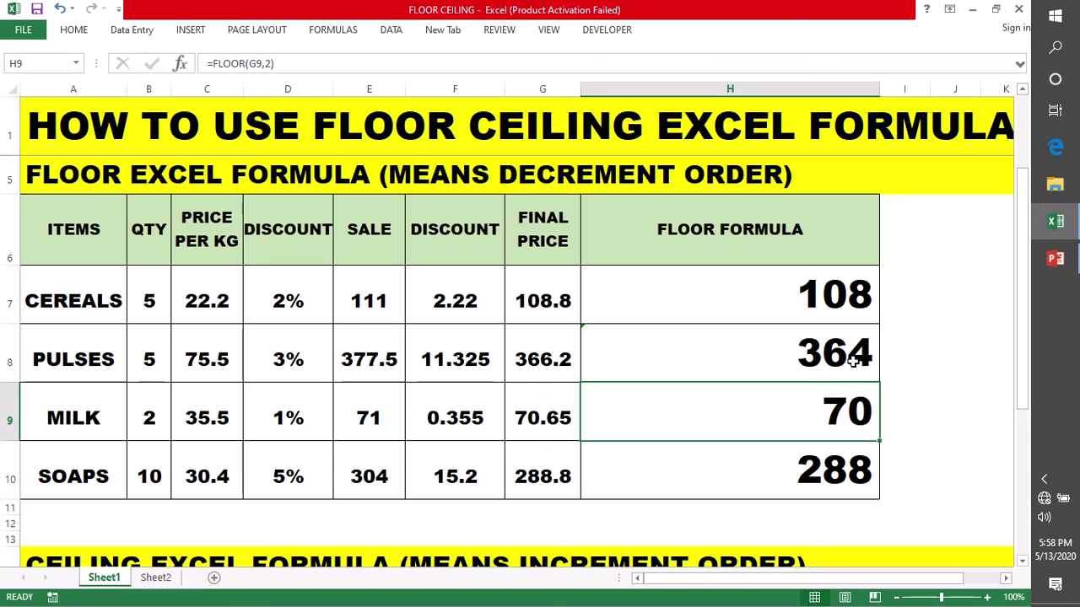
click(856, 361)
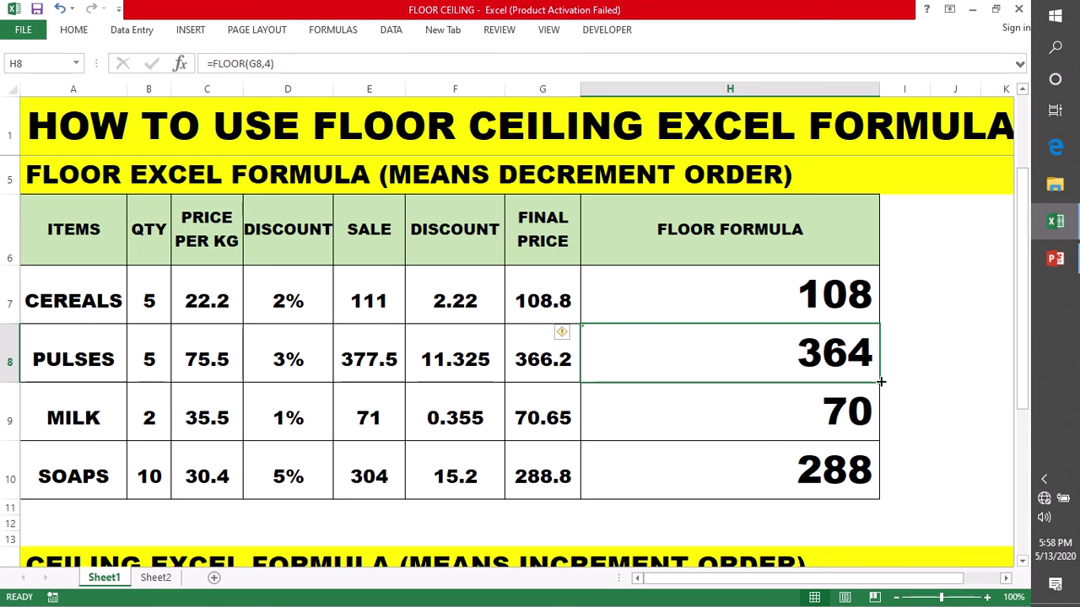
double_click(843, 409)
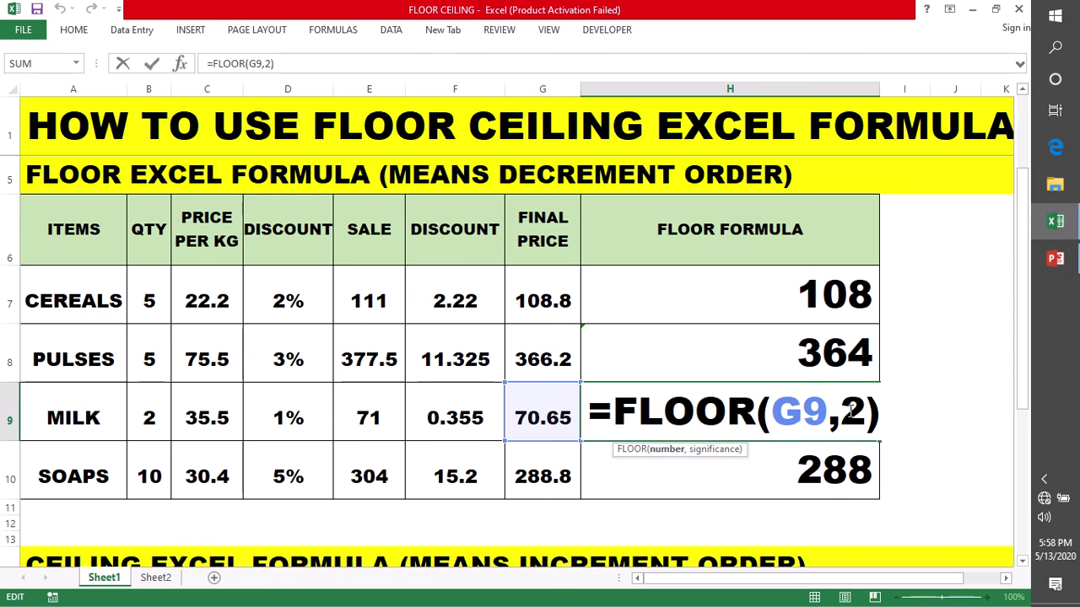
double_click(852, 412)
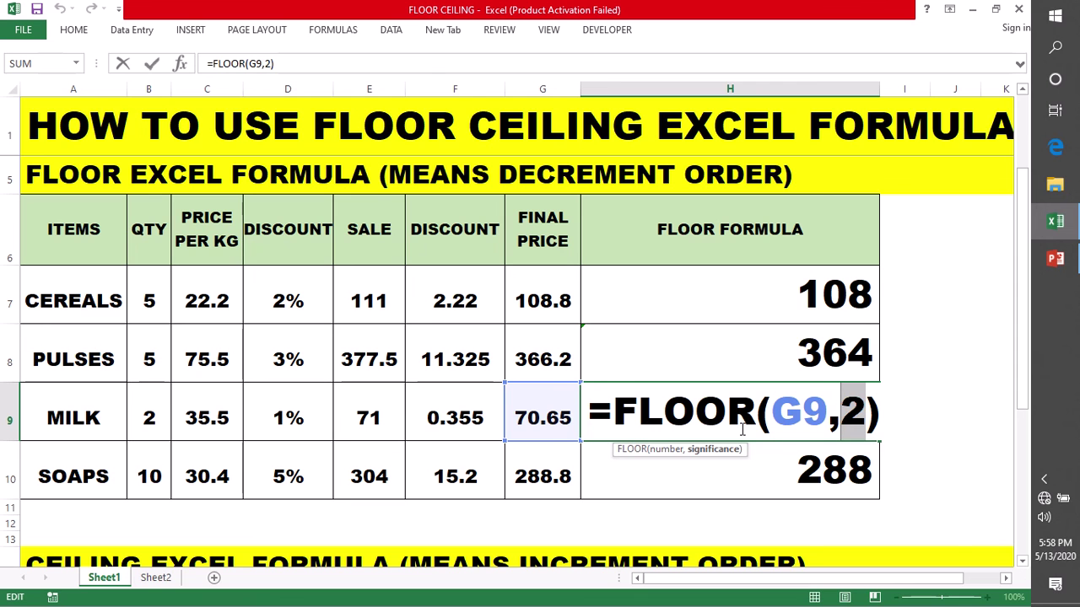
key(BackSpace)
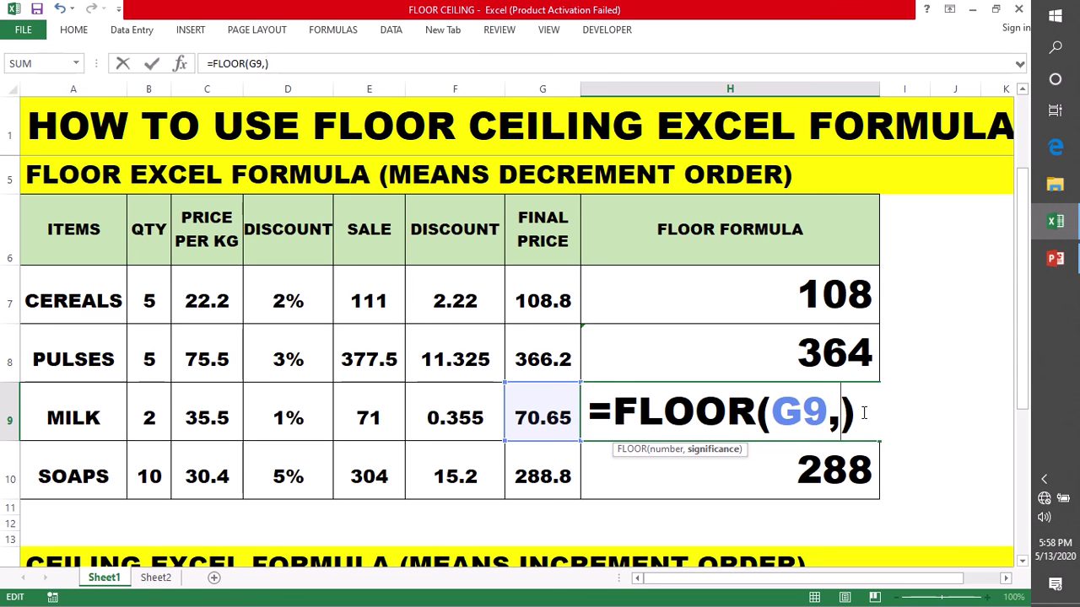
text(3)
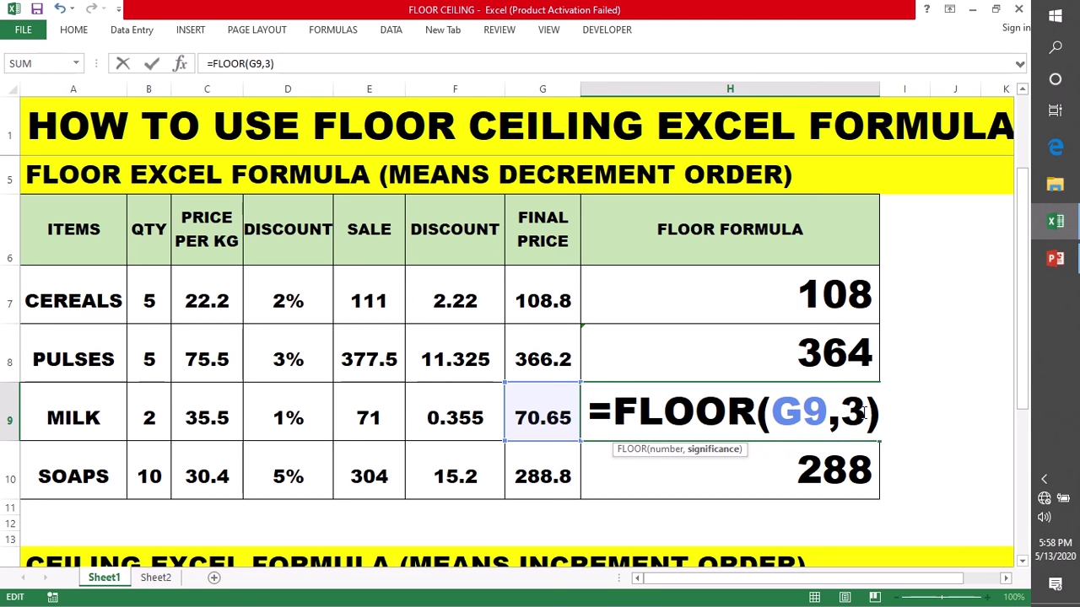
key(Return)
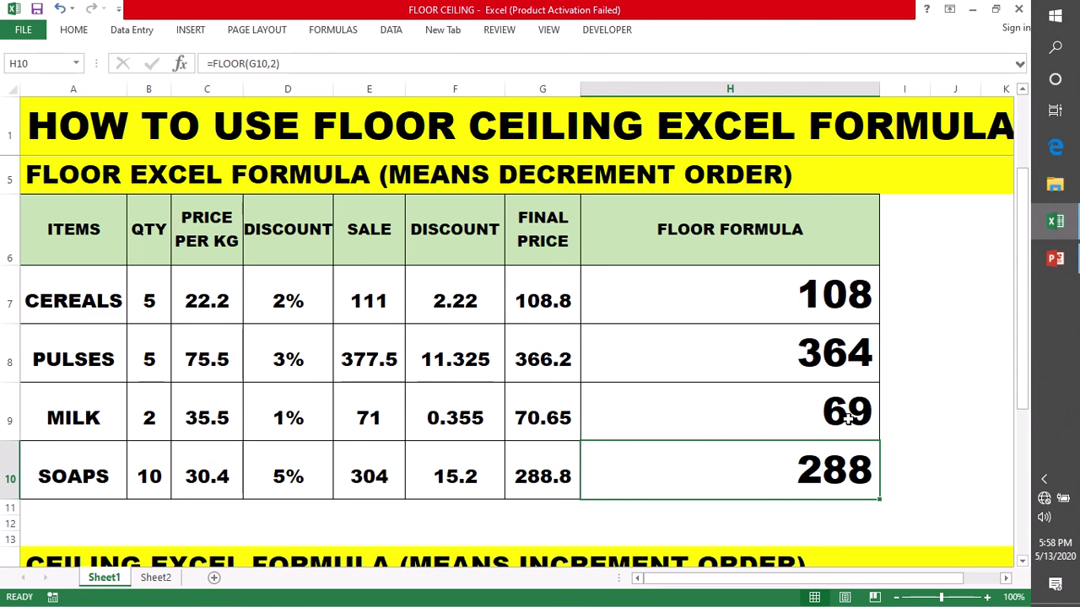
Step: Review H9's FLOOR arguments, then open H10's formula and select its significance value
click(811, 418)
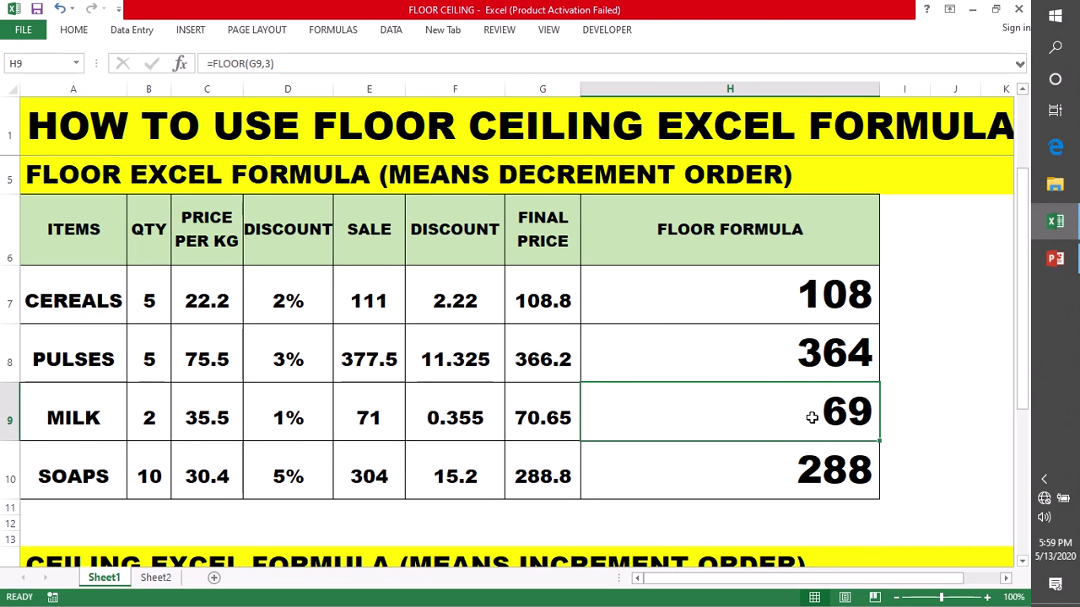
double_click(869, 426)
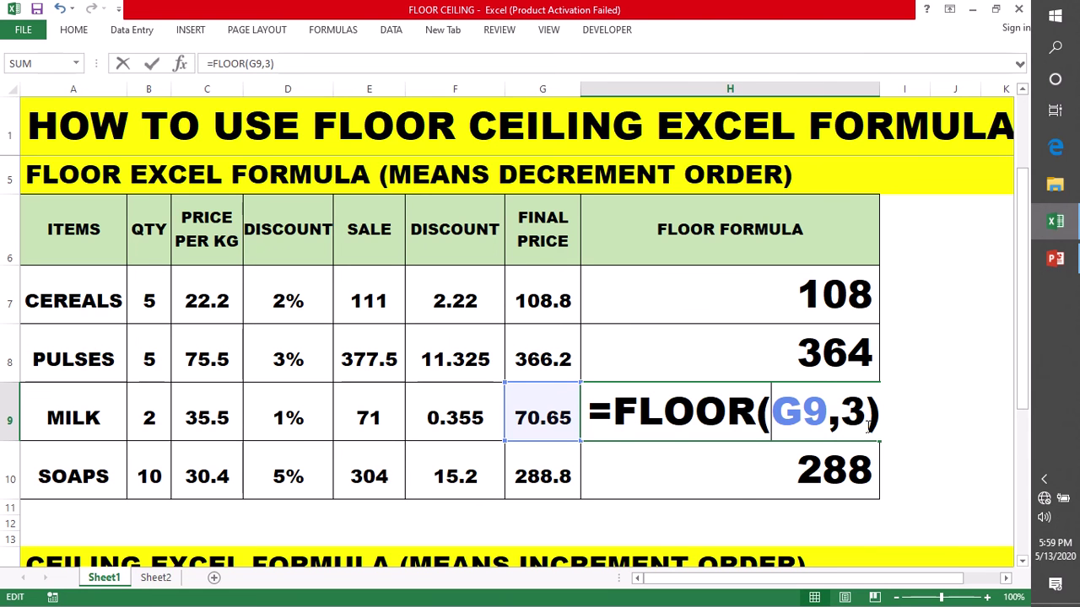
click(864, 424)
double_click(873, 467)
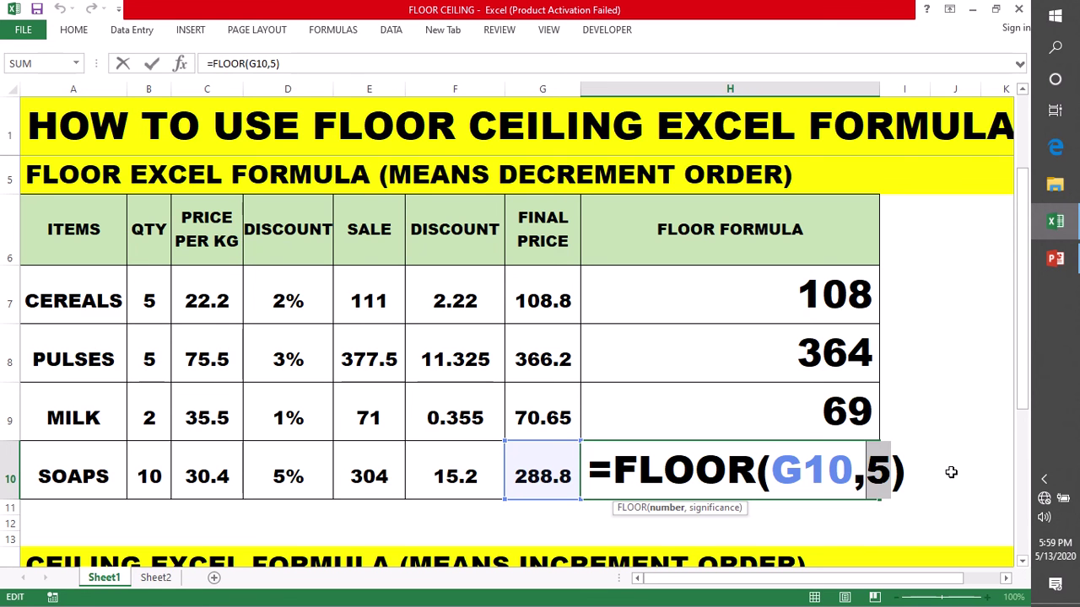
double_click(875, 469)
Step: Commit H10 at 285, set H7 to =FLOOR(G7,5), and fill it down to H10
key(Return)
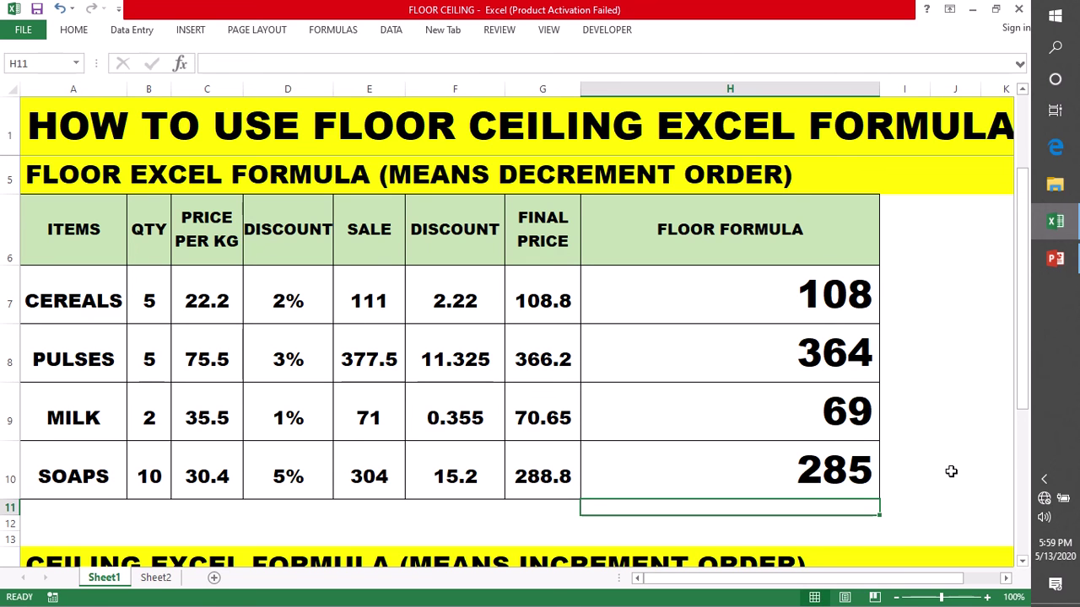
double_click(868, 301)
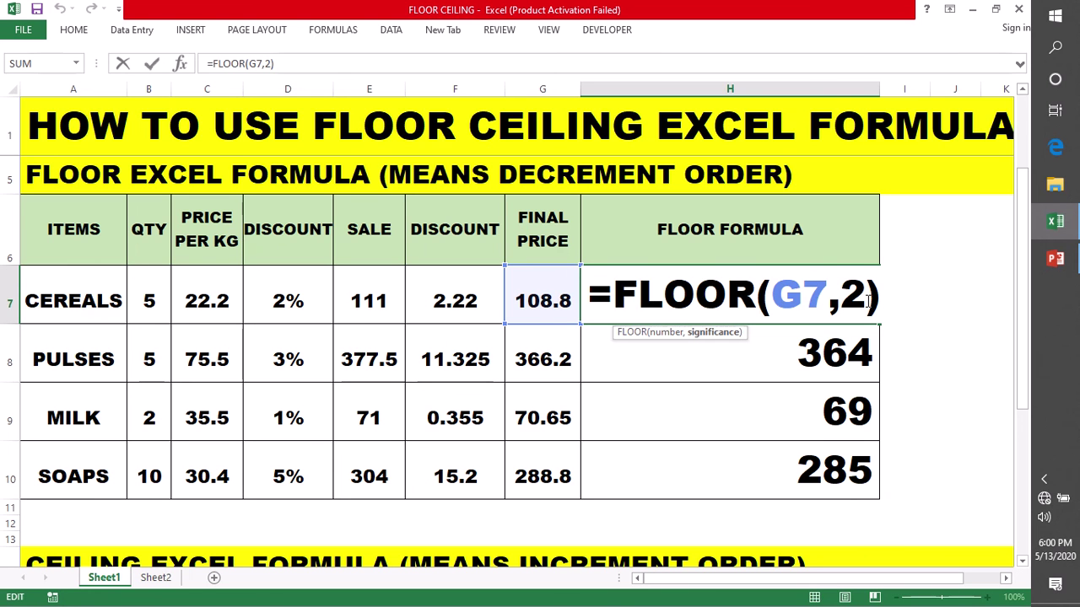
key(BackSpace)
key(BackSpace)
text(5)
key(ctrl+Return)
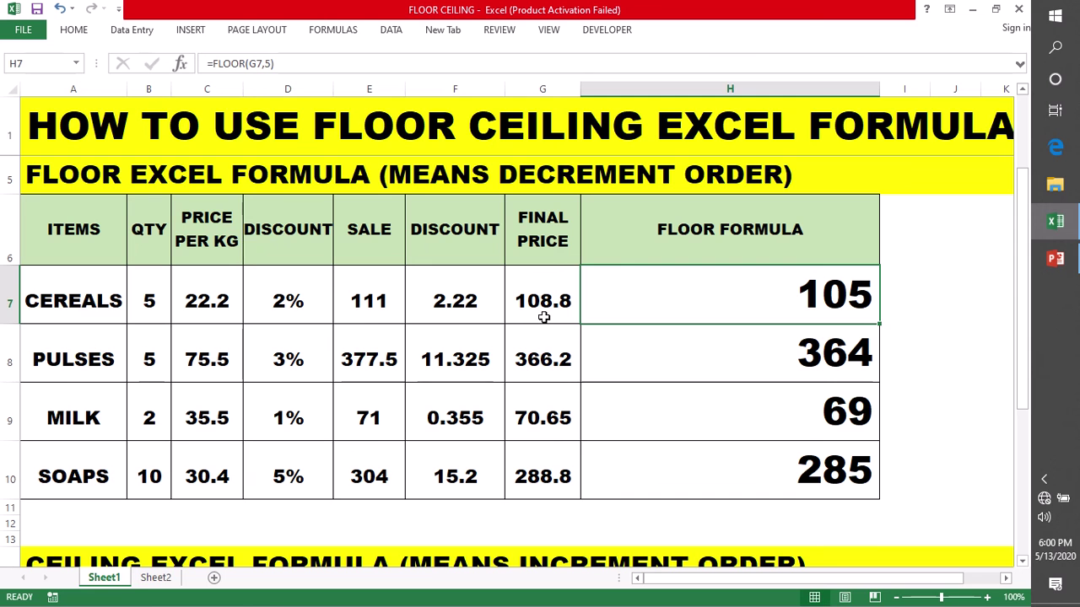
mouse_move(882, 327)
mouse_down()
mouse_move(929, 288)
mouse_move(877, 496)
mouse_up()
click(610, 301)
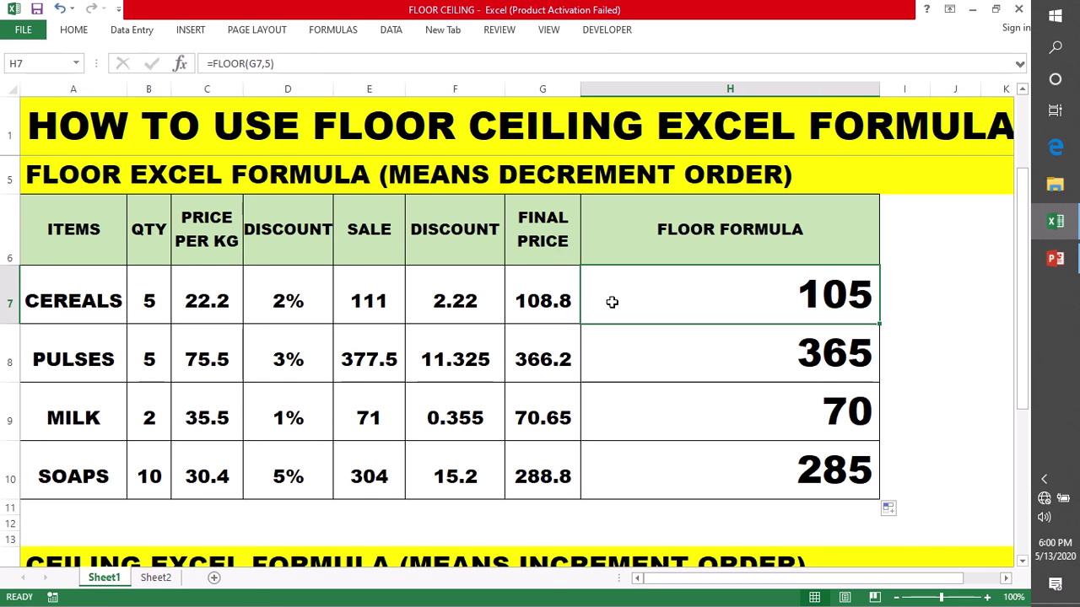
Step: Compare the G7 and G8 final price formulas with H7 and H8, then view the ROUND THE VALUE note
key(Left)
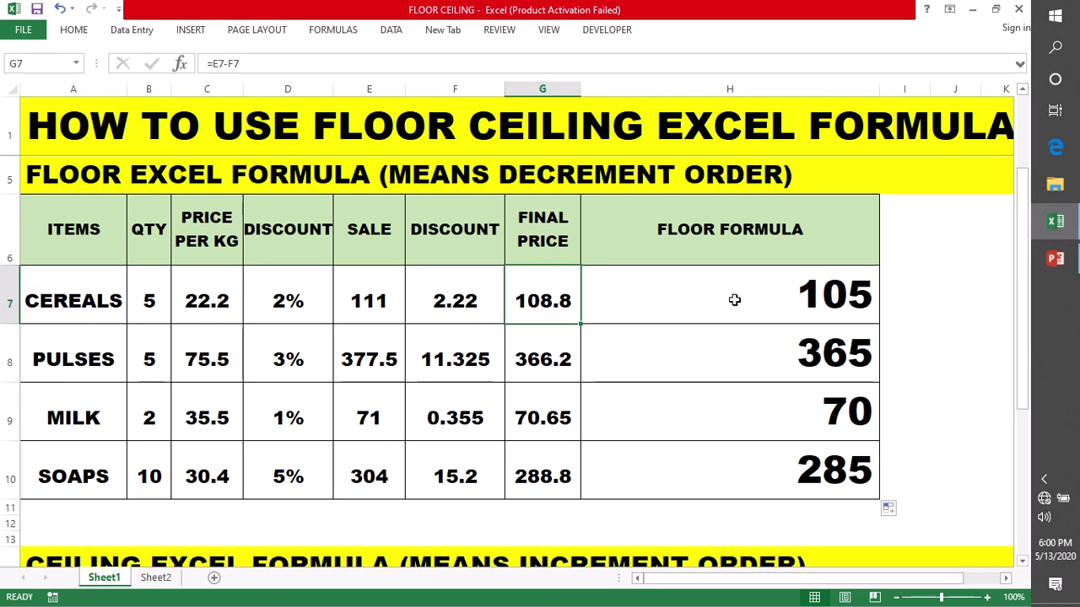
click(721, 307)
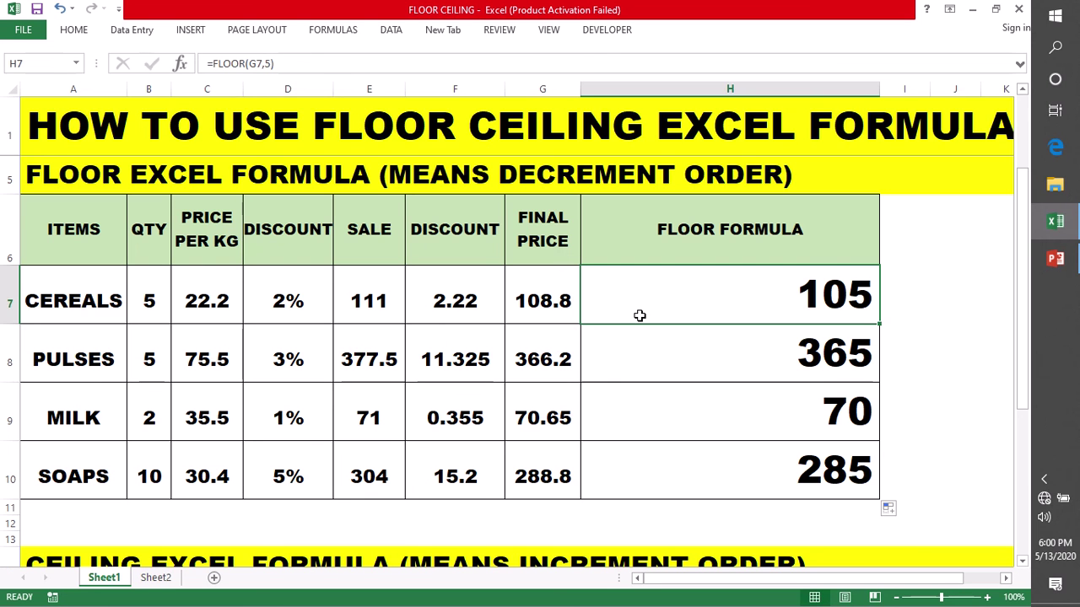
click(544, 356)
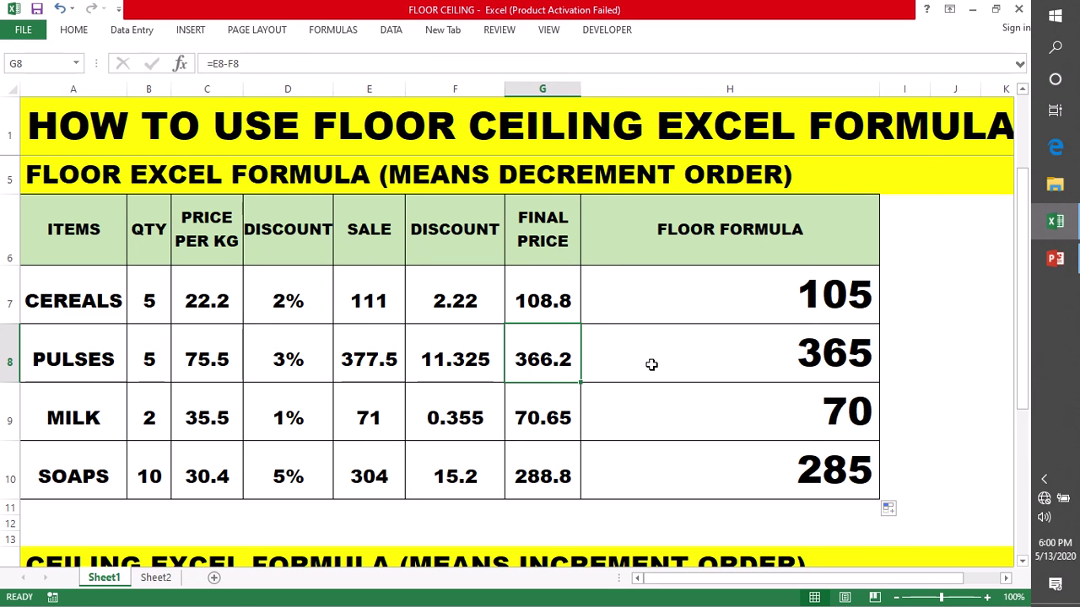
click(651, 364)
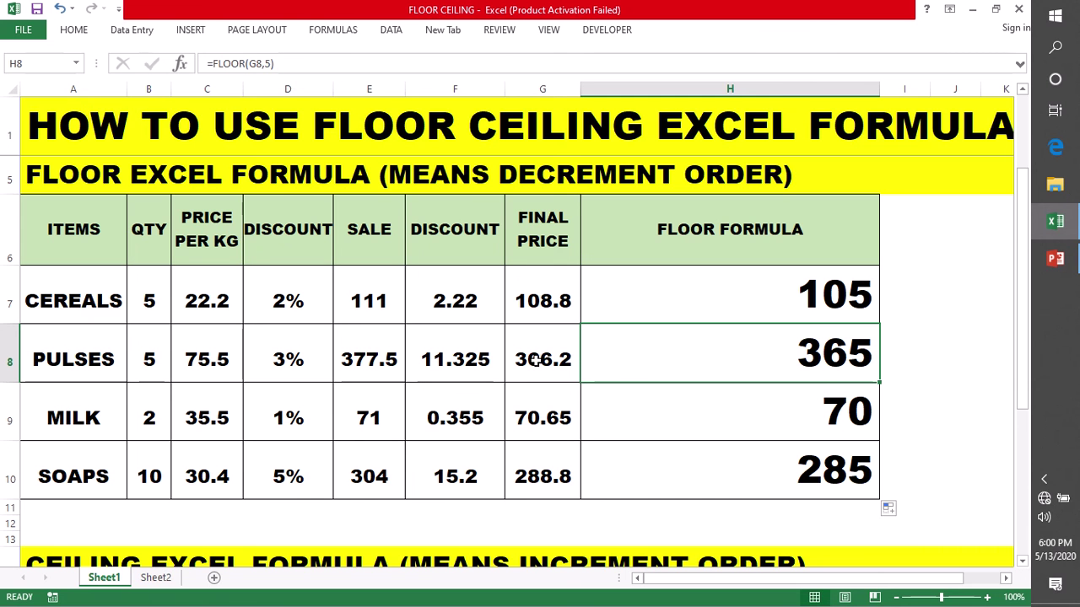
click(535, 361)
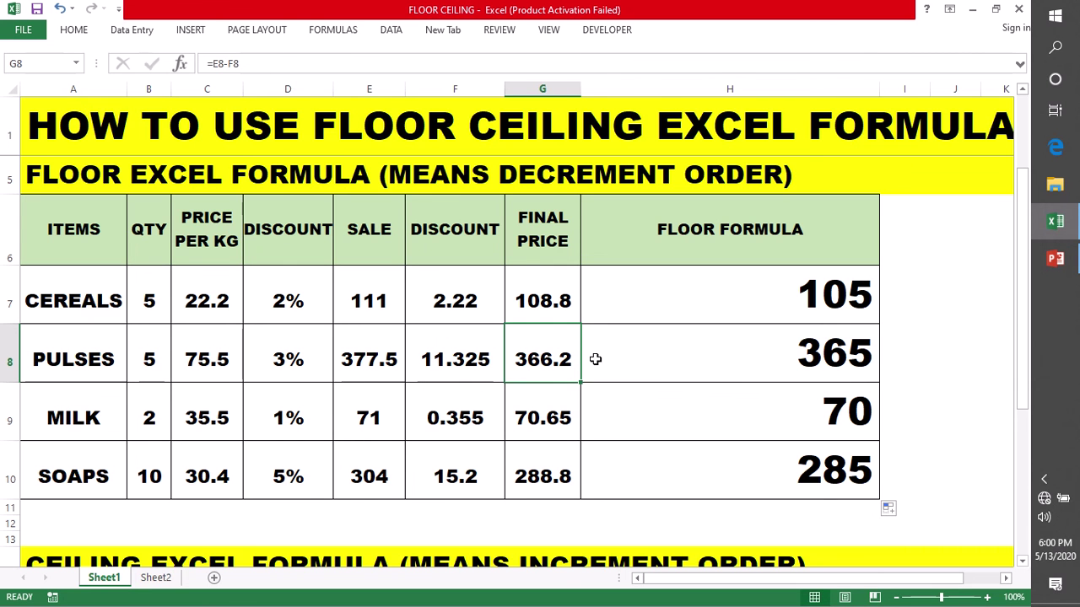
click(594, 359)
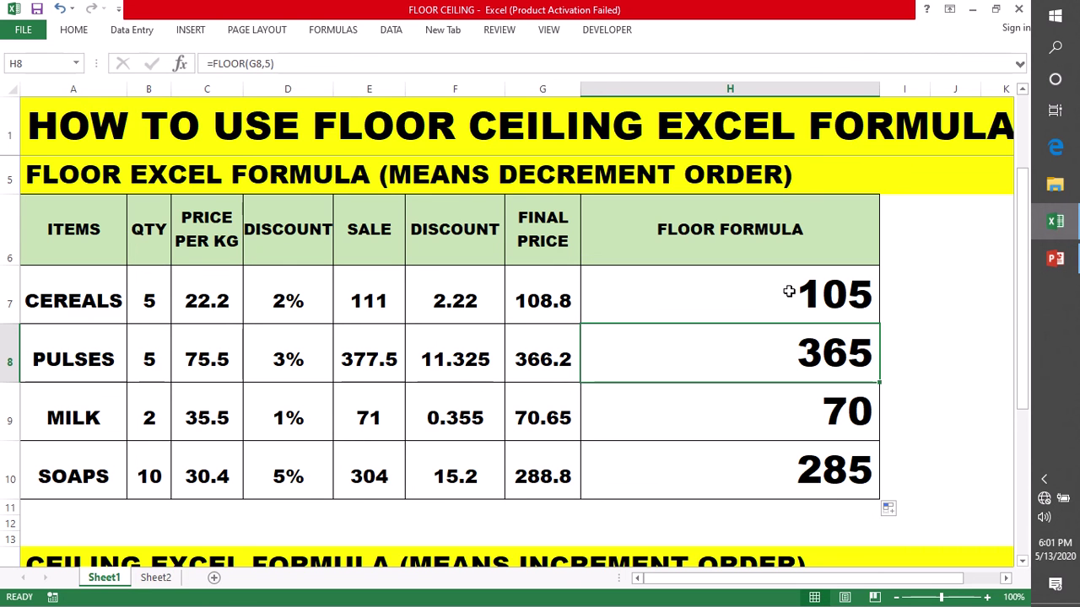
scroll(8, 276, up, 1)
click(8, 276)
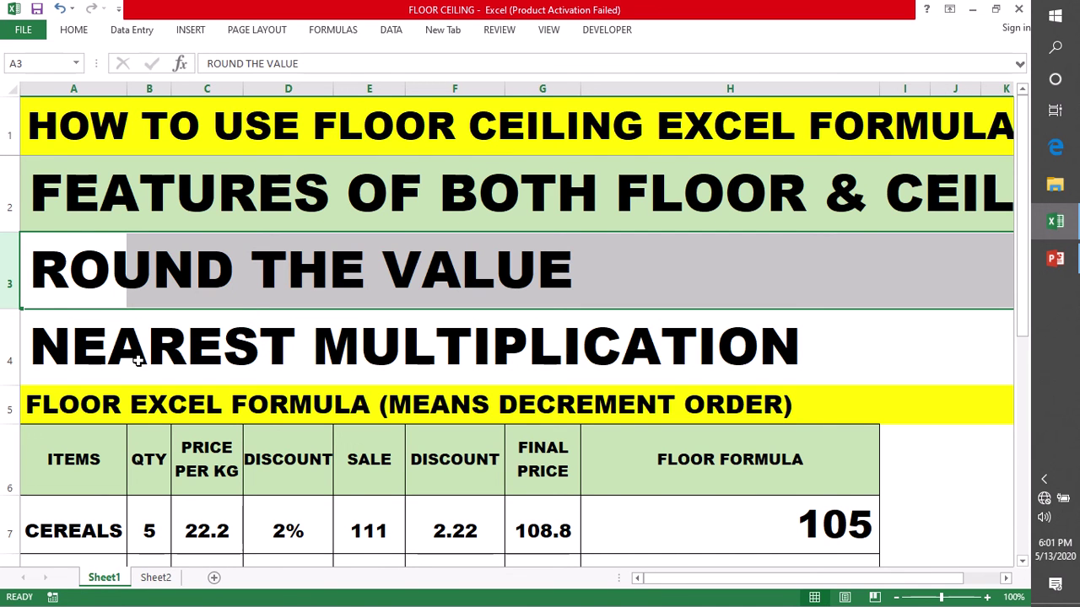
Step: Select the NEAREST MULTIPLICATION note and scroll to the CEILING table for CEREALS, PULSES, MILK, SOAPS
click(137, 361)
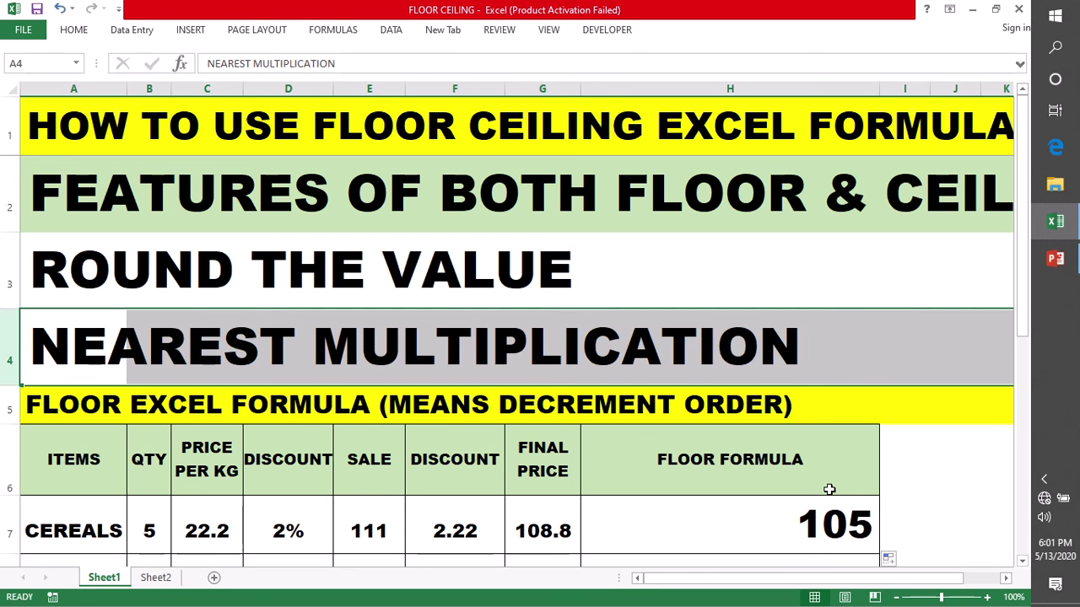
scroll(829, 489, down, 1)
scroll(933, 329, down, 2)
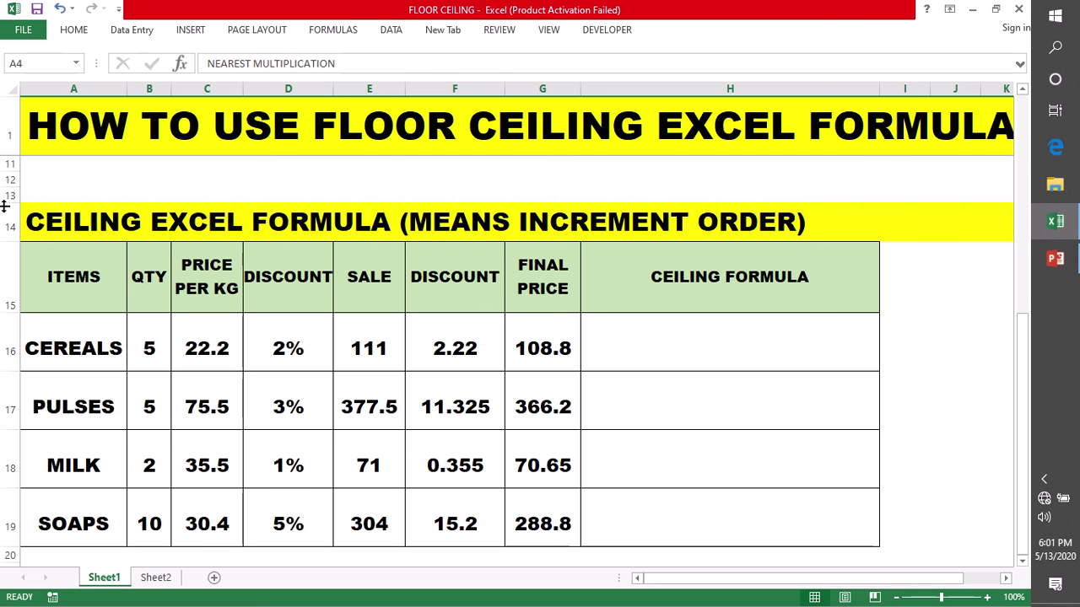
Step: Enter =CEILING(G16,5) in H16 and fill it down to H19, giving 110, 370, 75 and 290
click(542, 346)
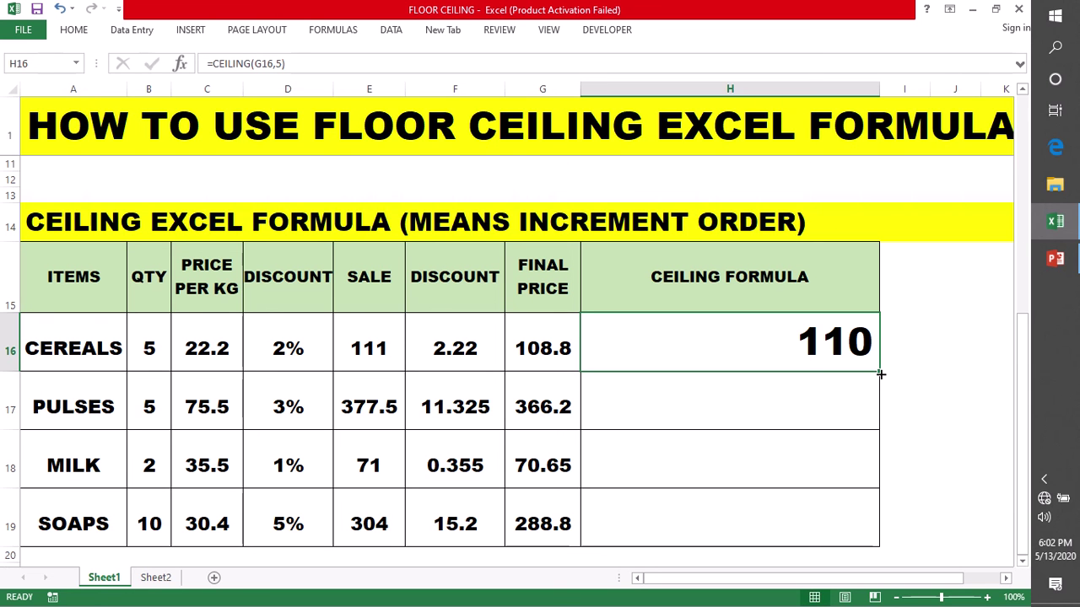
double_click(880, 373)
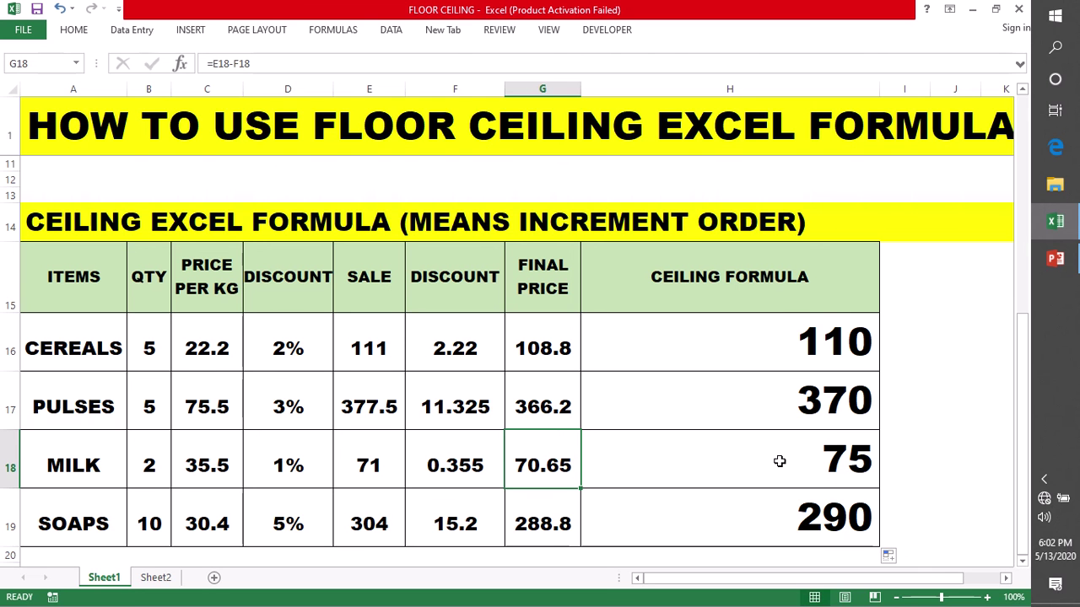
Step: Widen column I and start editing =CEILING(H7,5) in I7 for the CEREALS floor value
click(780, 461)
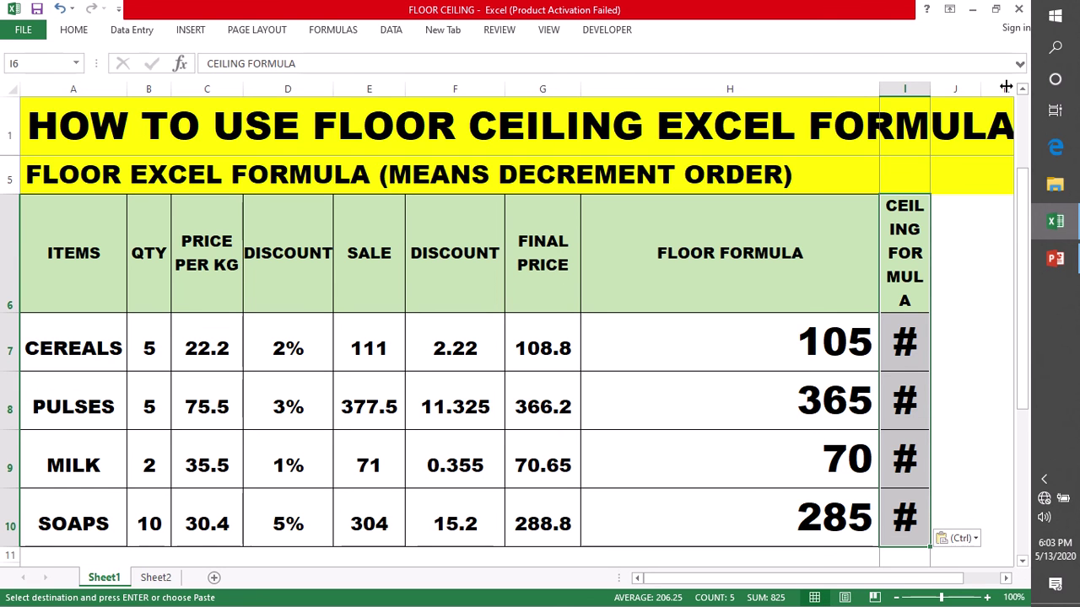
drag(1006, 87, 1008, 87)
double_click(942, 346)
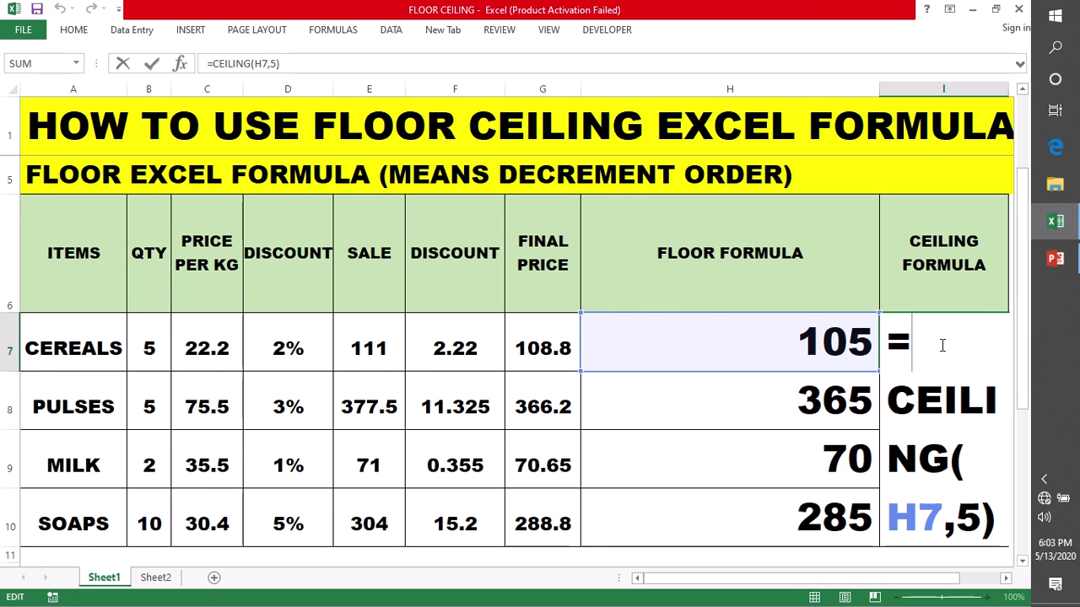
Step: Commit the CEILING formula in I7 so the column returns 110, 365, 70 and 285
key(Return)
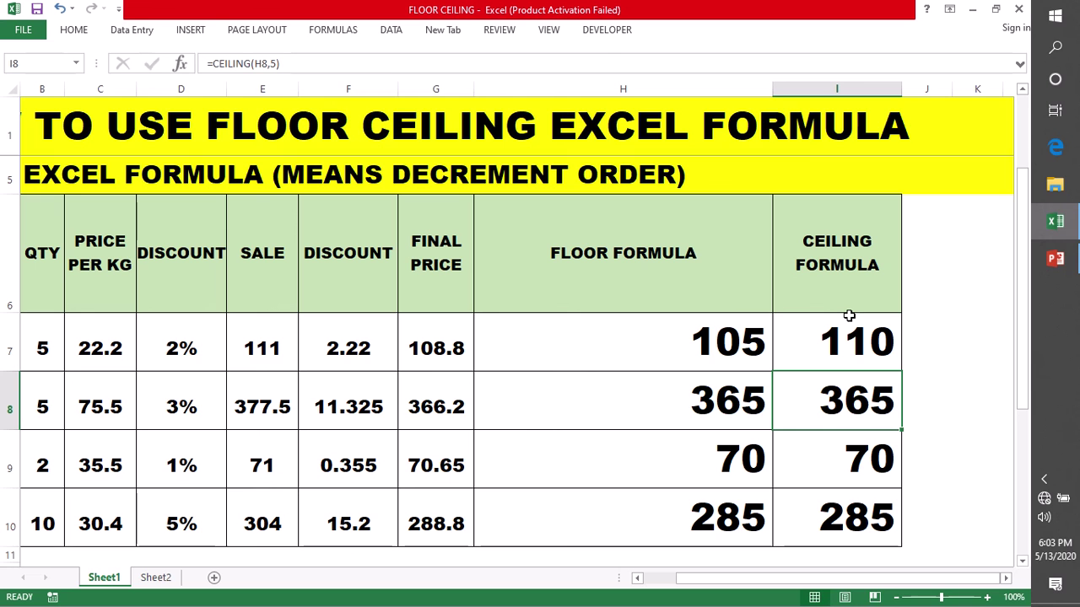